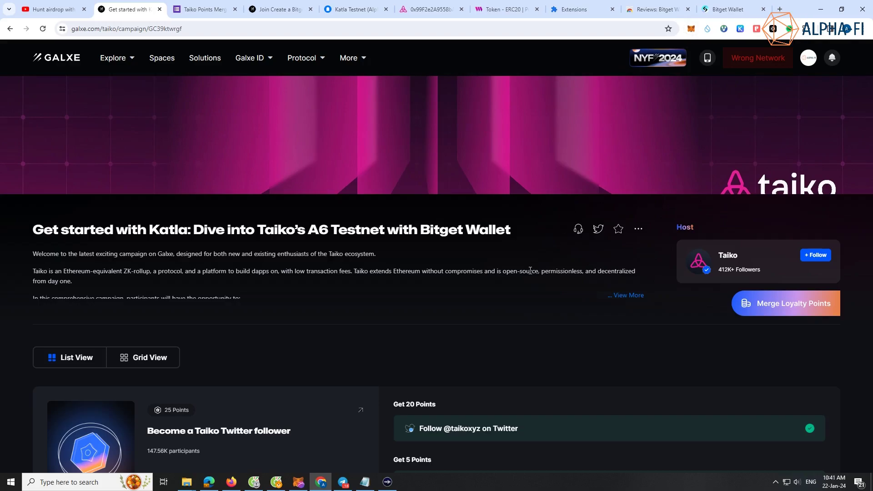
# Close the Taiko Points Merge Request Form page and return to the YouTube video about the Taiko Alpha-6 testnet.
pyautogui.click(196, 8)
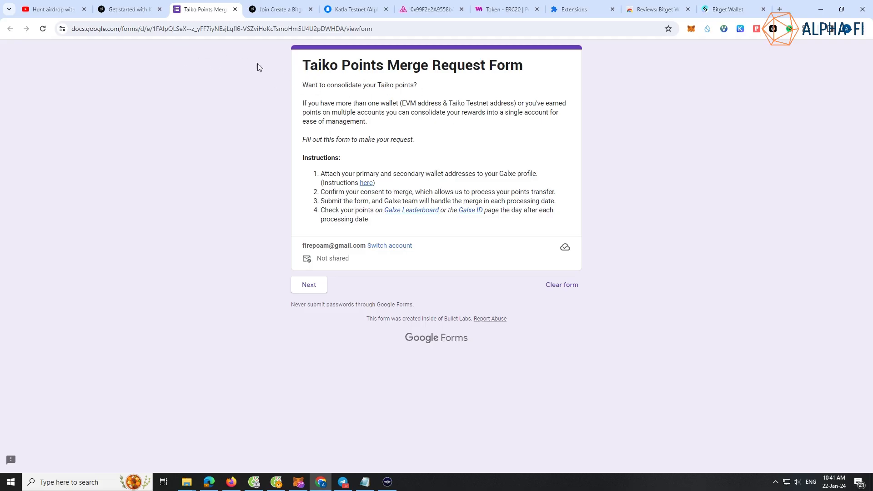
pyautogui.click(235, 9)
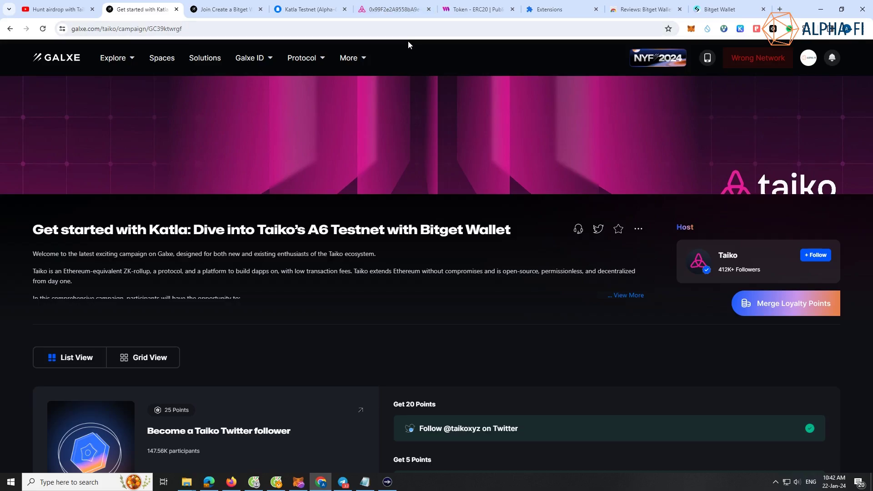
pyautogui.click(394, 9)
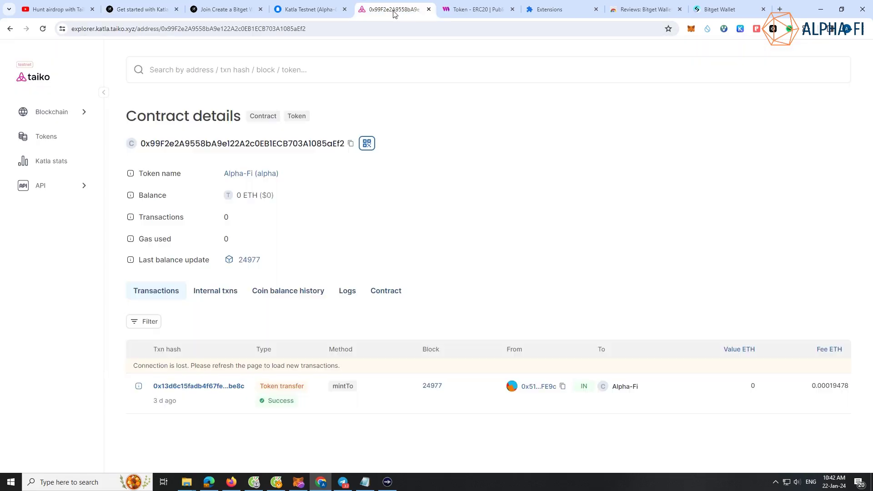
pyautogui.click(301, 8)
pyautogui.click(223, 9)
pyautogui.click(57, 9)
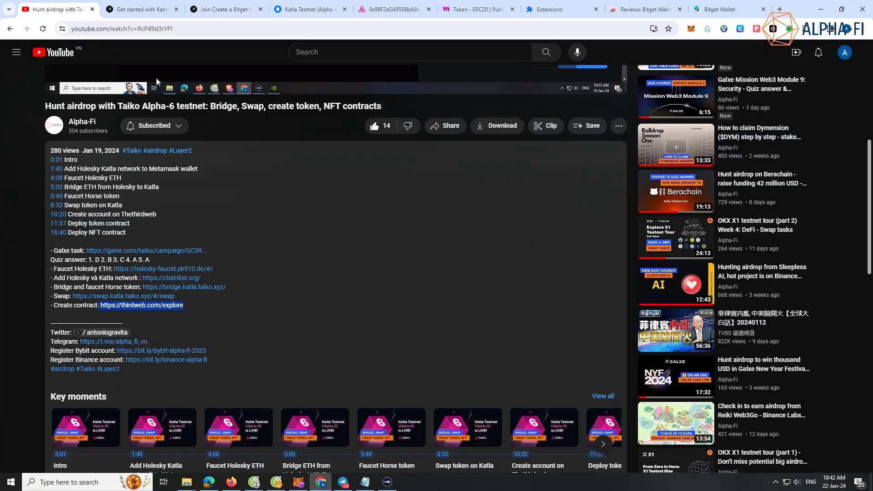
pyautogui.scroll(-1, 275, 244)
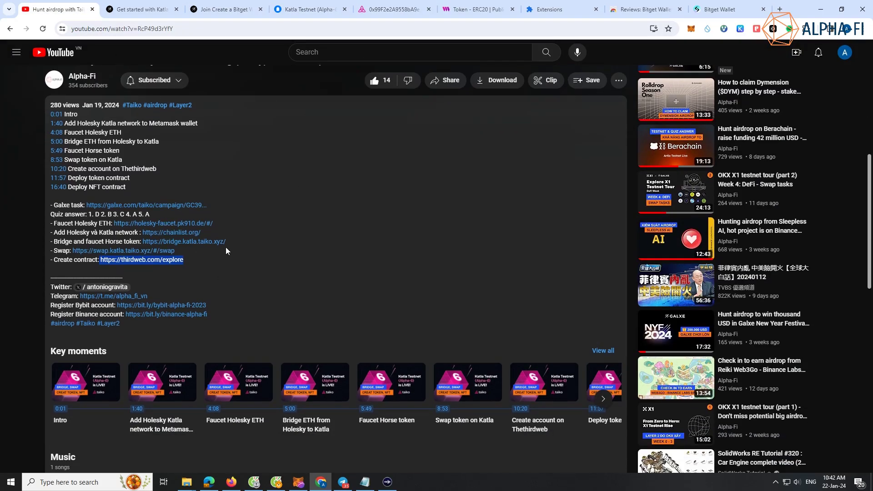
pyautogui.moveTo(181, 251); pyautogui.dragTo(75, 254)
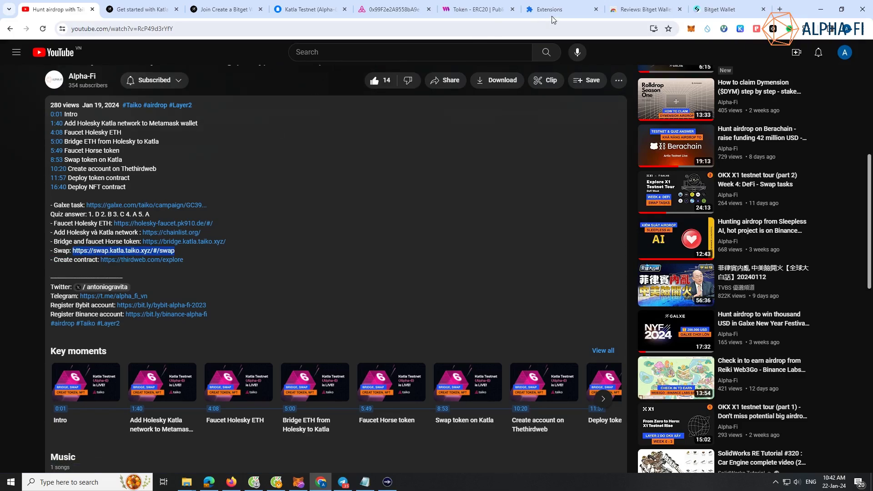
pyautogui.click(646, 9)
pyautogui.click(541, 28)
pyautogui.write('https://swap.katla.taiko.xyz/#/swap')
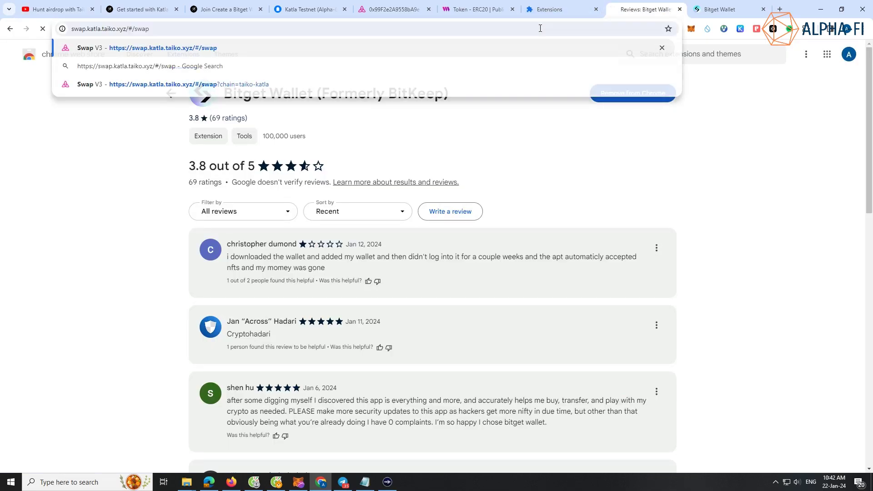
pyautogui.press('Return')
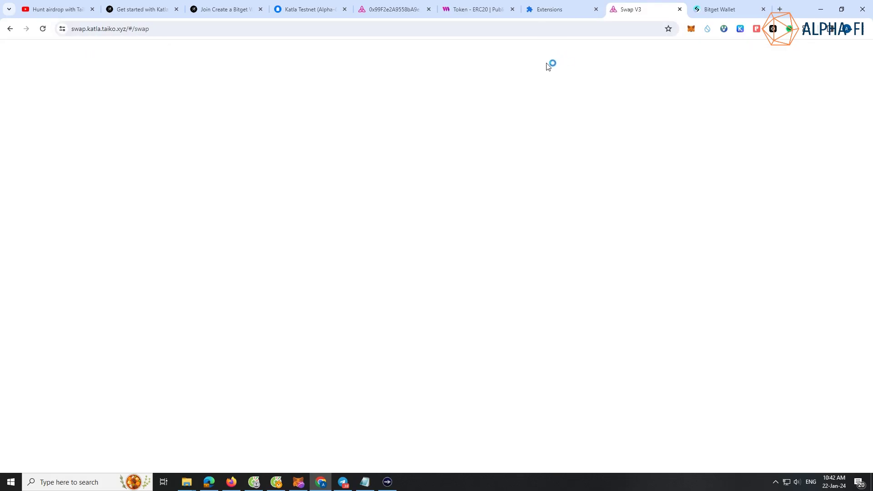
# Switch the MetaMask wallet to the connected Account 1 and select the Taiko Katla L2 network.
pyautogui.click(691, 29)
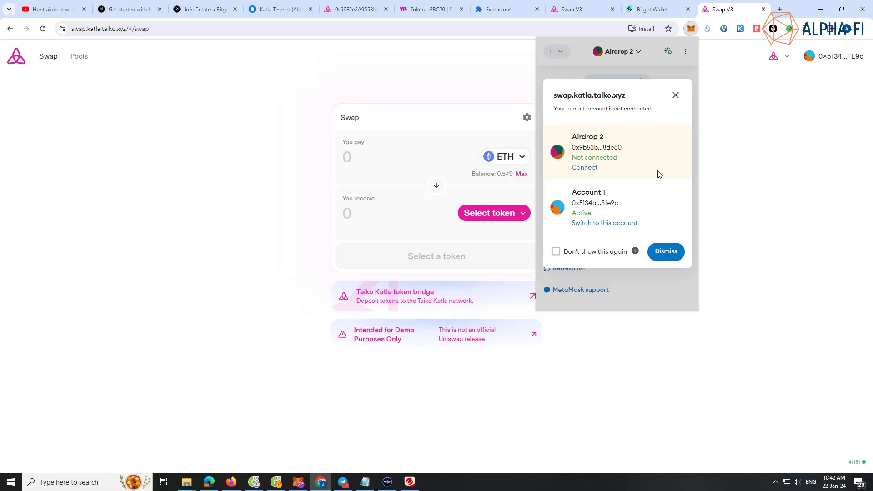
pyautogui.click(631, 224)
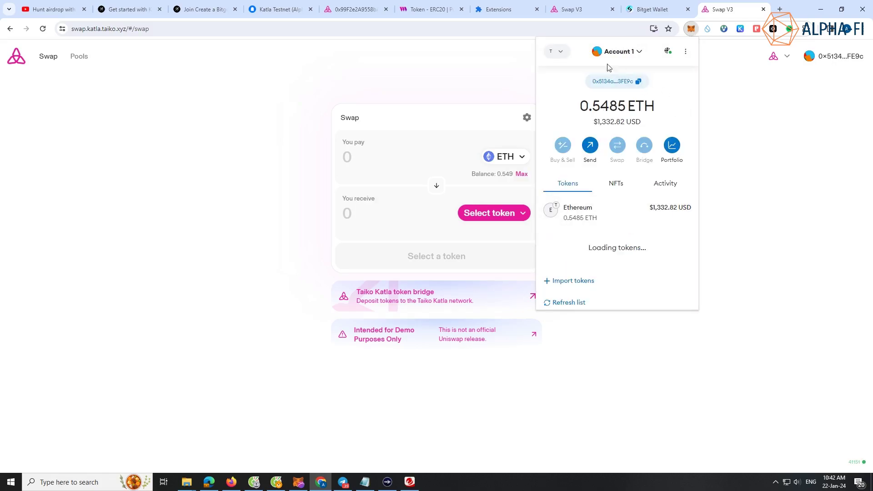
pyautogui.click(558, 51)
pyautogui.write('ka')
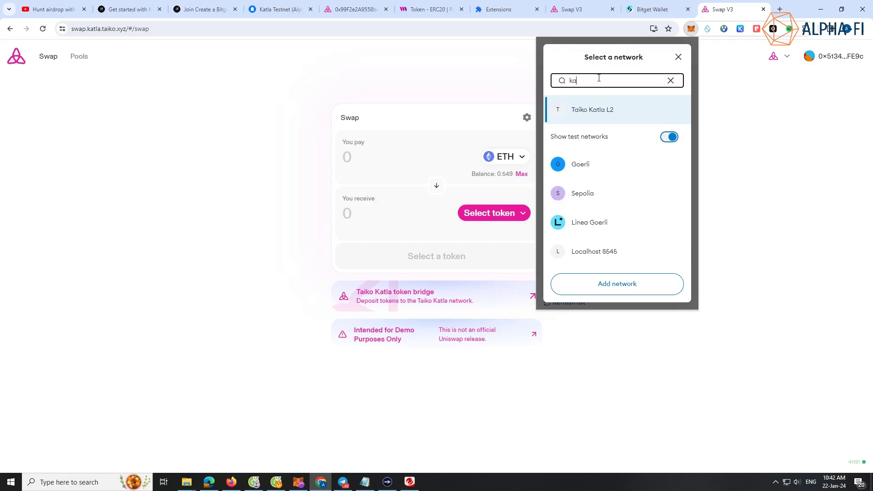
pyautogui.write('t')
pyautogui.click(608, 114)
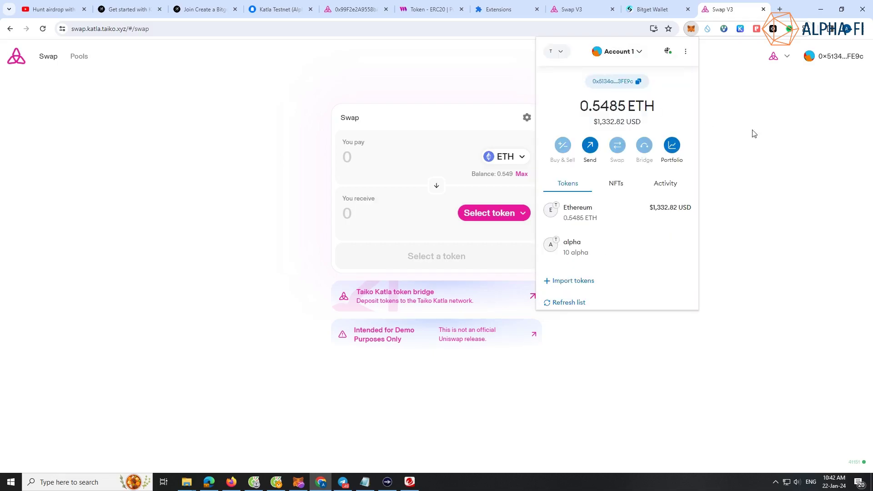
pyautogui.click(783, 139)
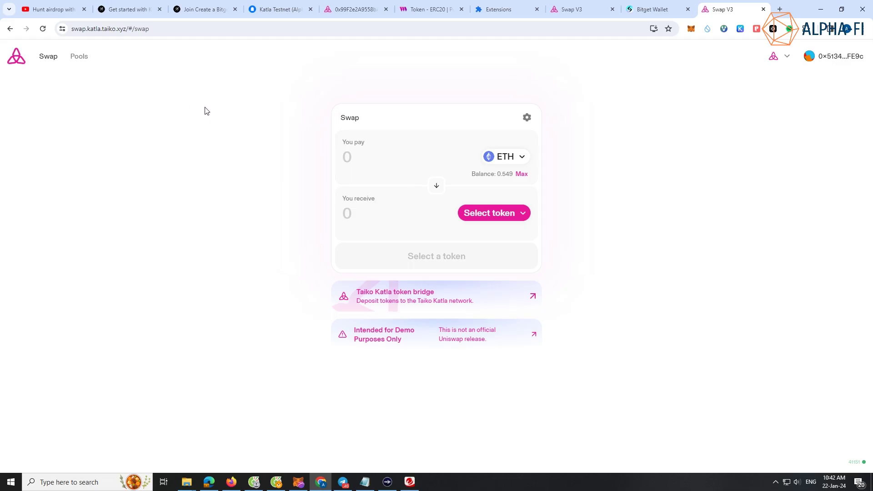
pyautogui.click(85, 63)
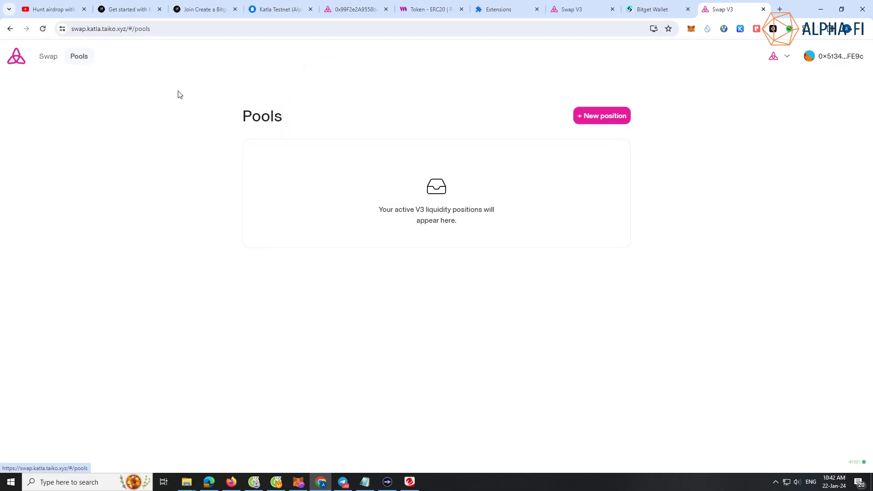
pyautogui.click(608, 118)
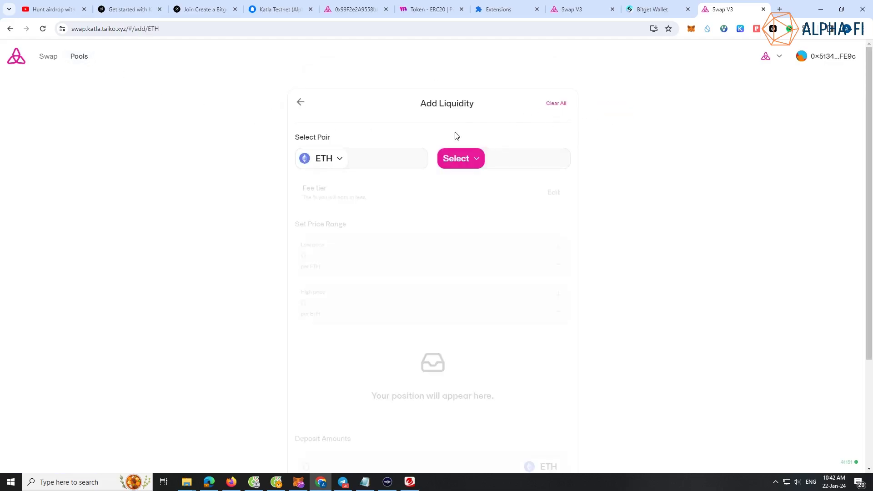
pyautogui.click(462, 163)
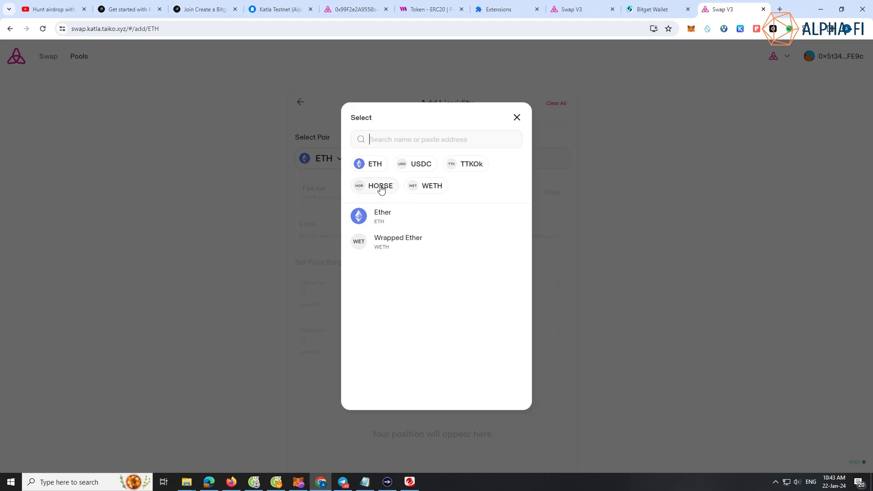
pyautogui.click(380, 186)
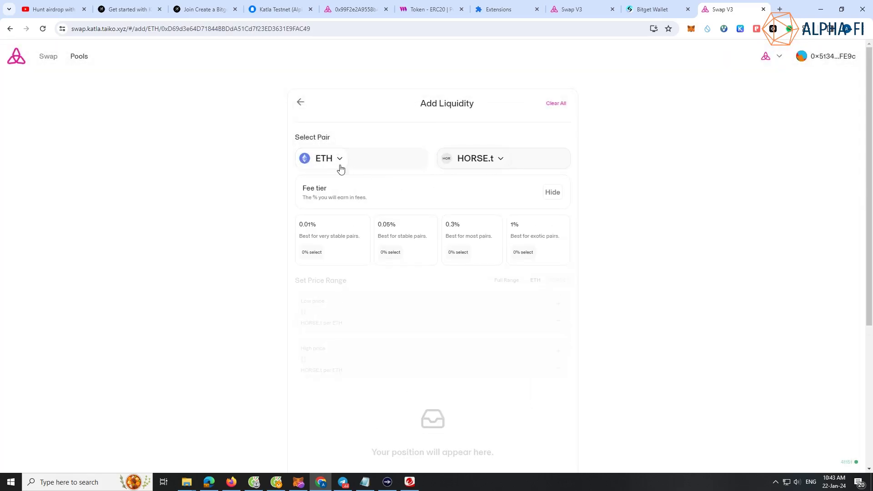
pyautogui.click(51, 58)
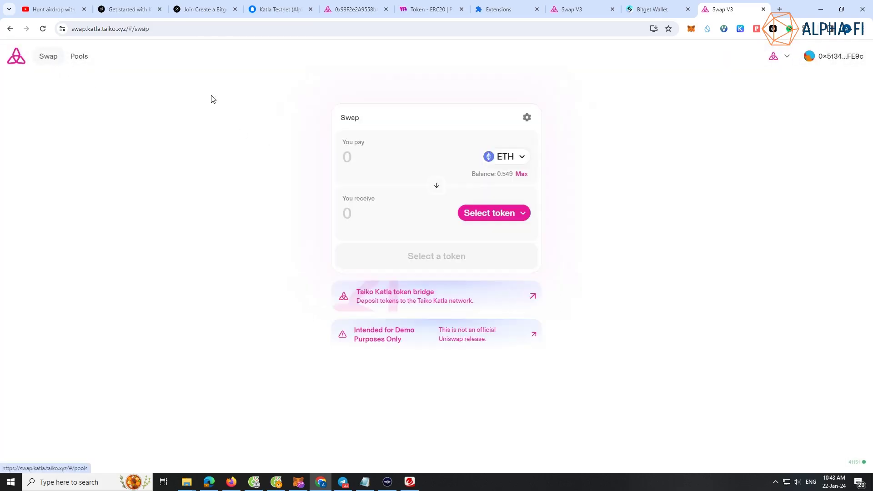
pyautogui.click(462, 214)
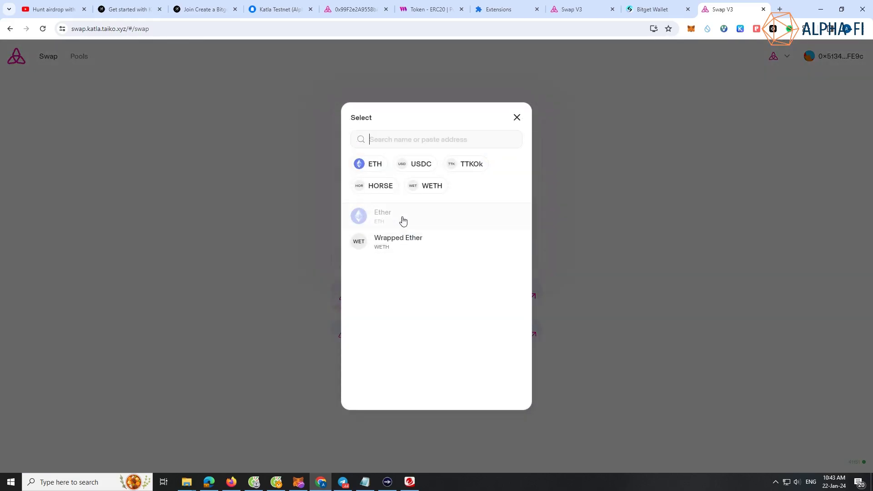
pyautogui.click(385, 187)
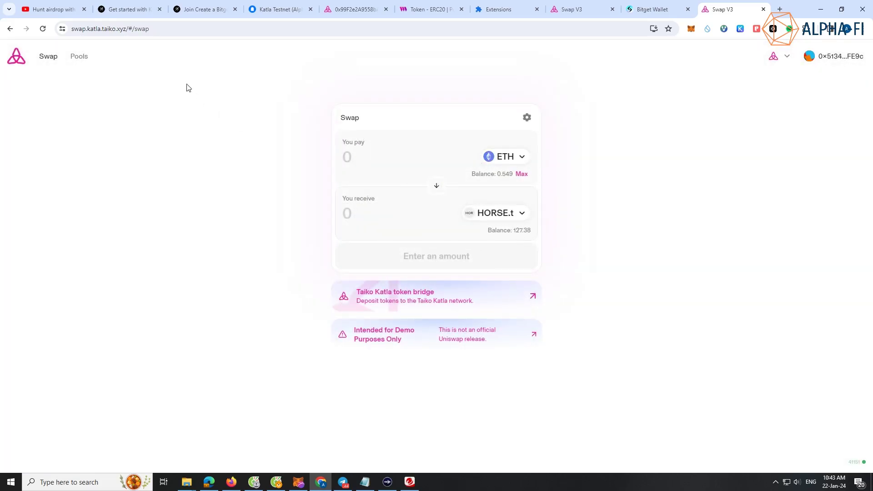
# Start a new liquidity position pairing ETH with HORSE.t and choose the 0.3% fee tier.
pyautogui.click(69, 56)
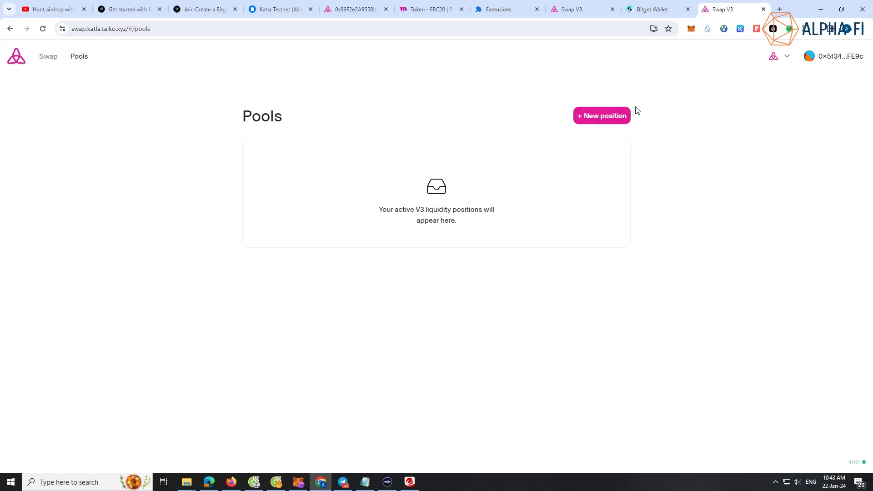
pyautogui.click(607, 116)
pyautogui.click(449, 160)
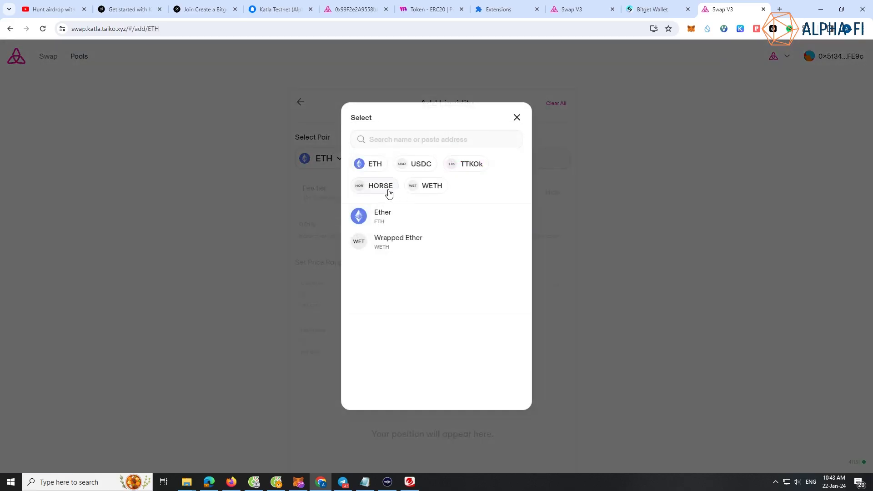
pyautogui.click(387, 186)
pyautogui.scroll(-1, 443, 204)
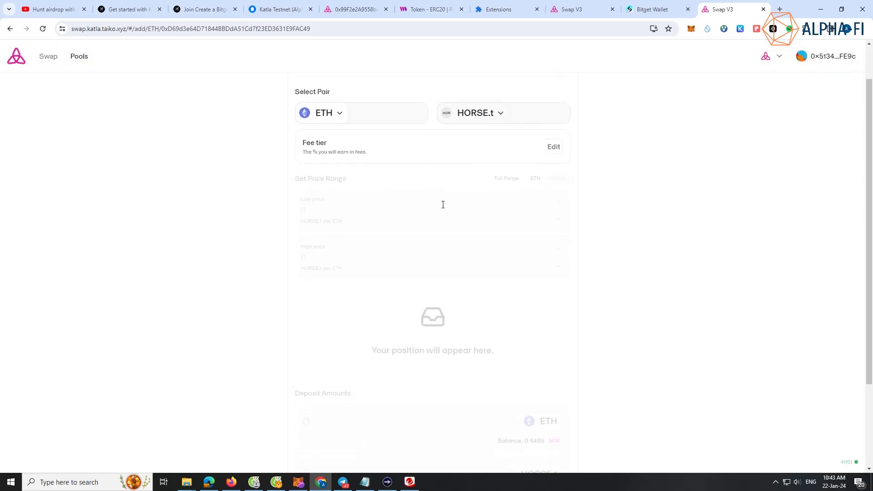
pyautogui.scroll(1, 443, 203)
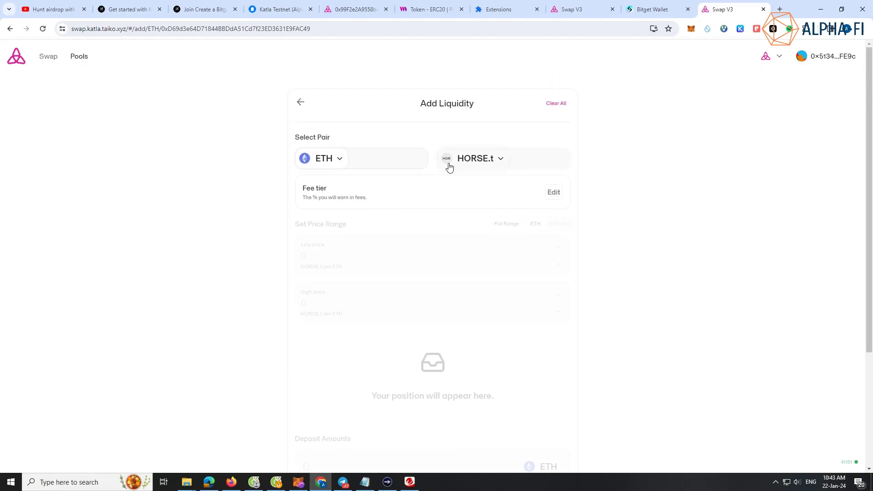
pyautogui.click(562, 195)
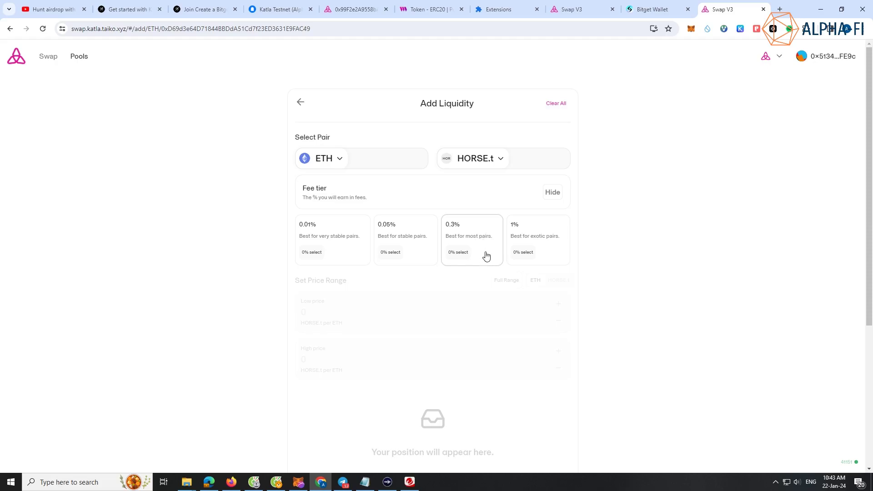
pyautogui.click(474, 246)
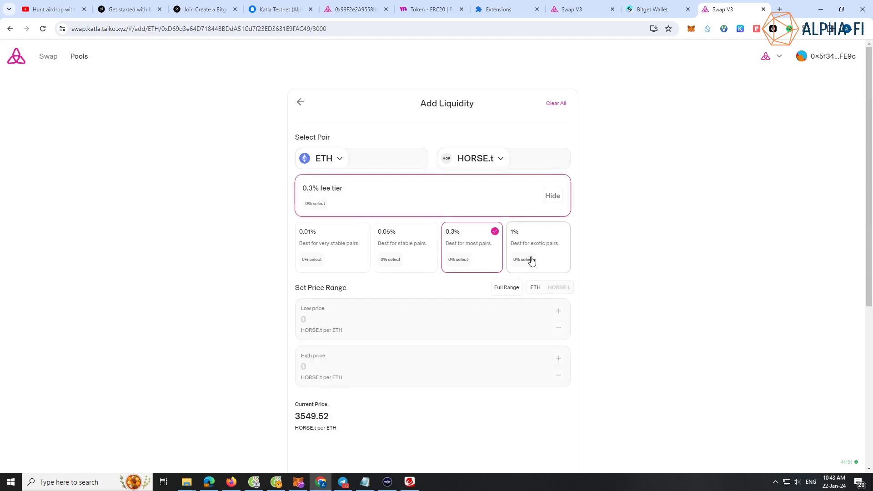
# Set the position's price range to a low of 3400 and a high of 3700 HORSE.t per ETH.
pyautogui.scroll(-1, 530, 258)
pyautogui.scroll(-2, 487, 258)
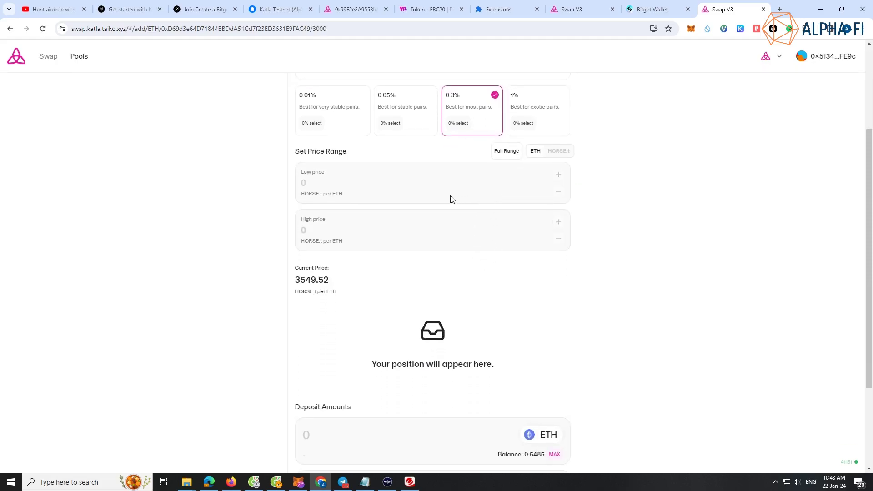
pyautogui.click(505, 151)
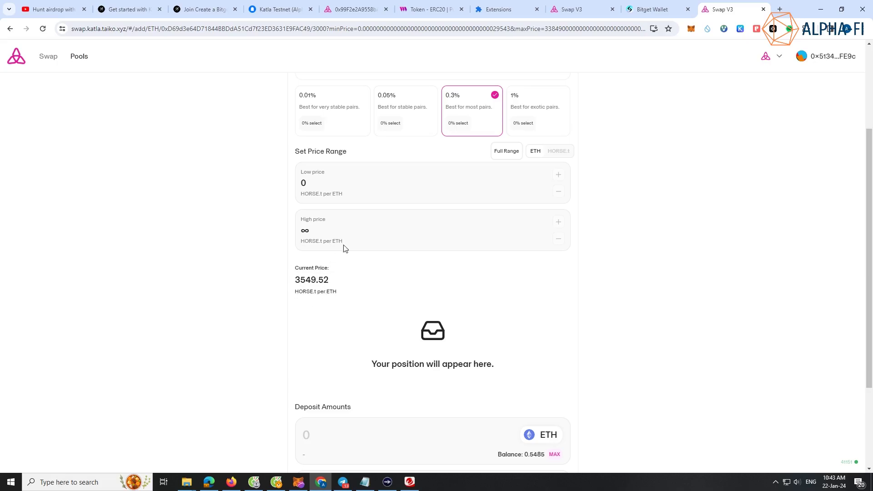
pyautogui.scroll(2, 351, 244)
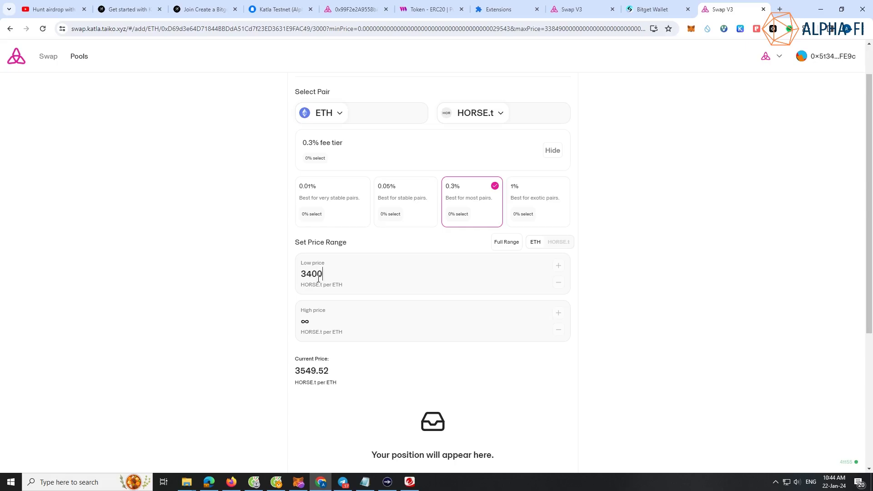
pyautogui.press('Tab')
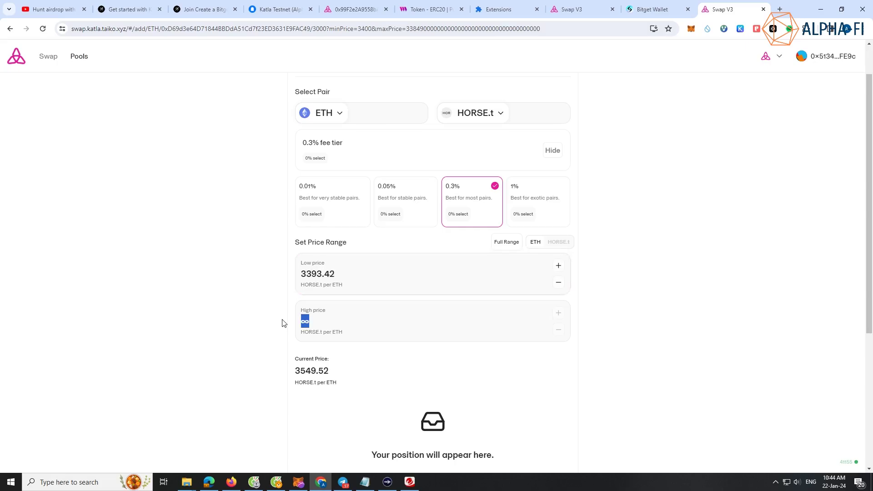
pyautogui.write('3700')
pyautogui.click(356, 272)
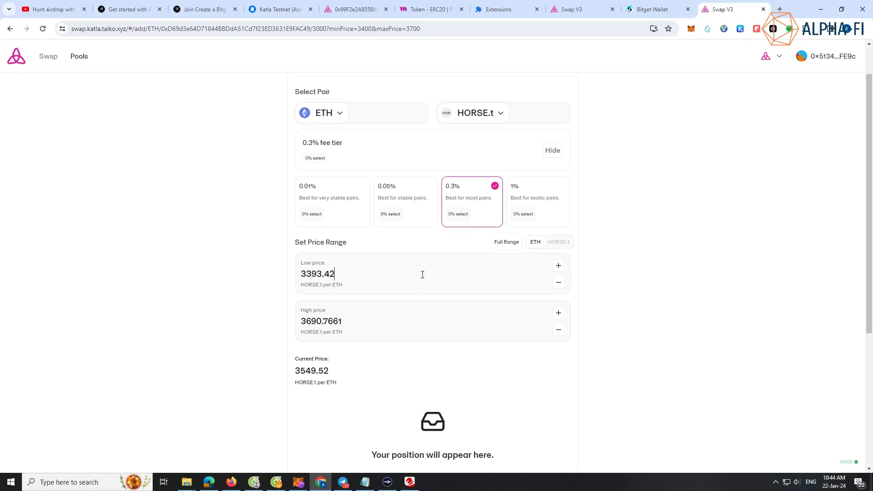
# Try a deposit amount of 0.1 ETH for the position and clear it again.
pyautogui.scroll(-3, 427, 264)
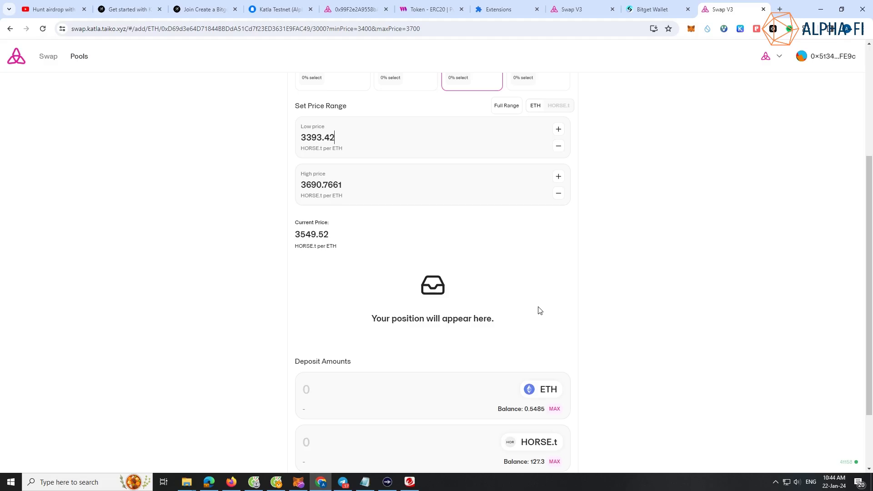
pyautogui.scroll(4, 540, 310)
pyautogui.scroll(-5, 540, 311)
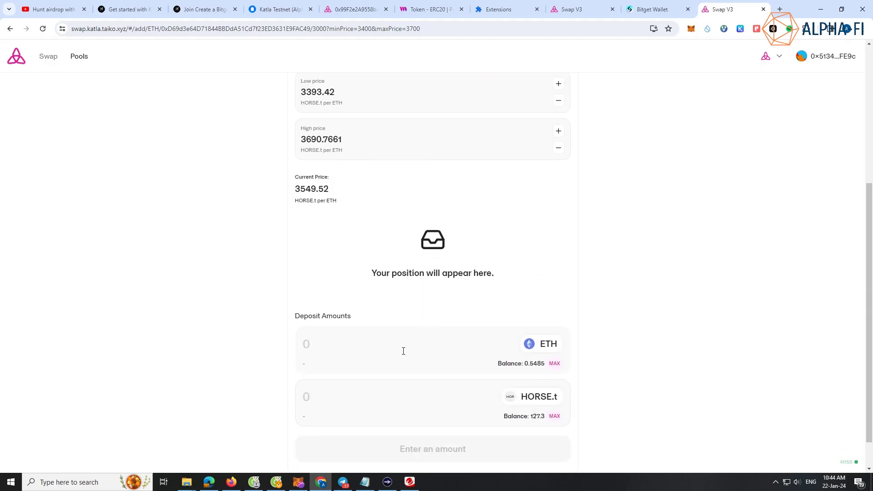
pyautogui.click(448, 352)
pyautogui.write('0.1')
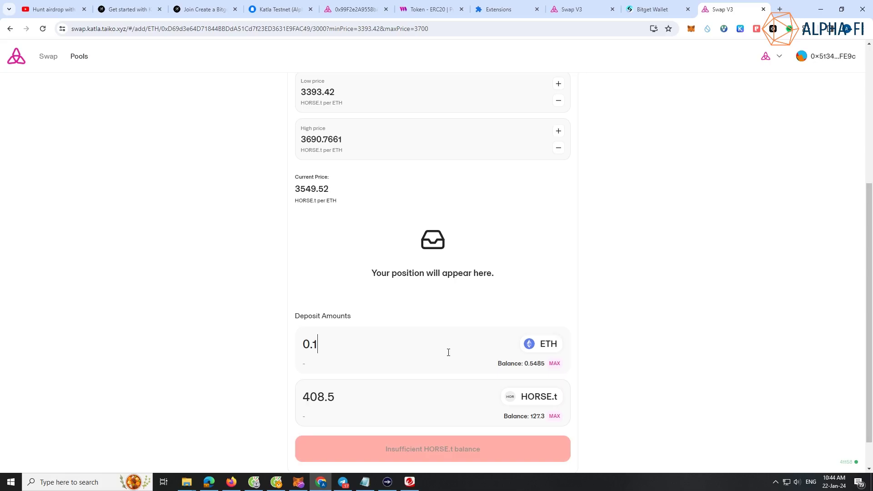
pyautogui.doubleClick(327, 345)
pyautogui.press('BackSpace')
# Set the deposit amount to 100 HORSE.t and request the token's approval.
pyautogui.click(351, 402)
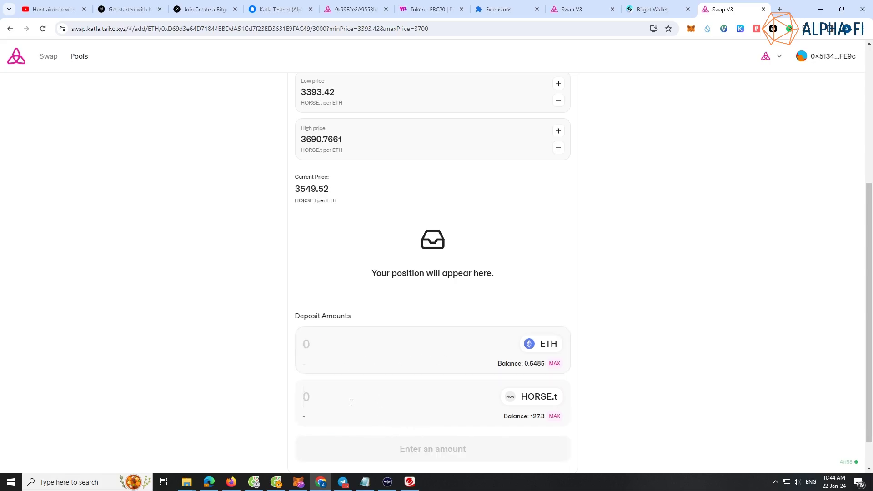
pyautogui.write('100')
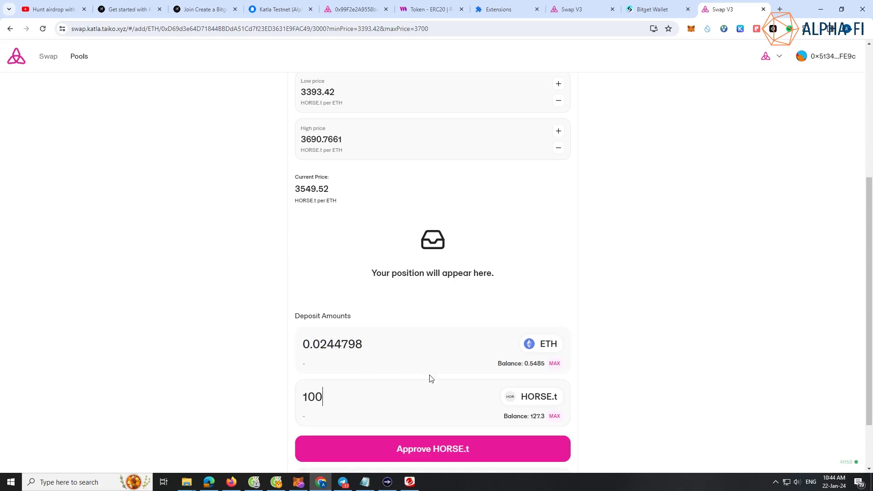
pyautogui.click(470, 452)
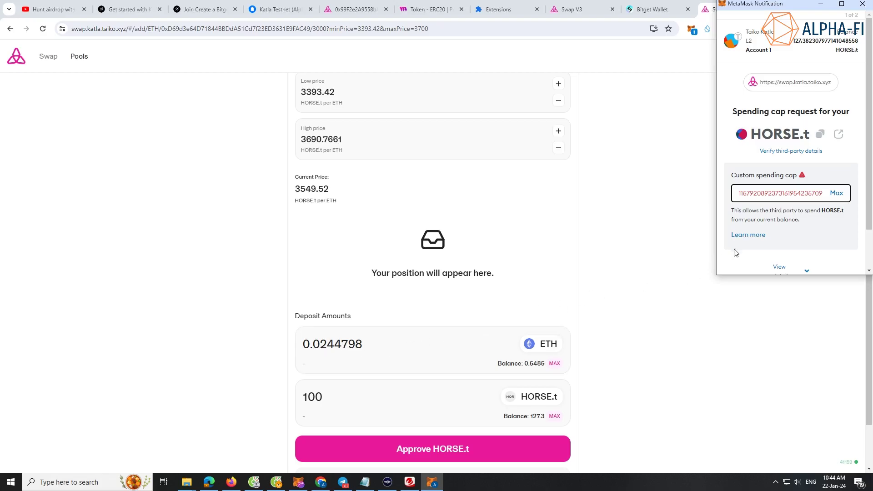
# Set the custom spending cap to 100 HORSE.t and approve the request in the wallet.
pyautogui.scroll(-2, 773, 236)
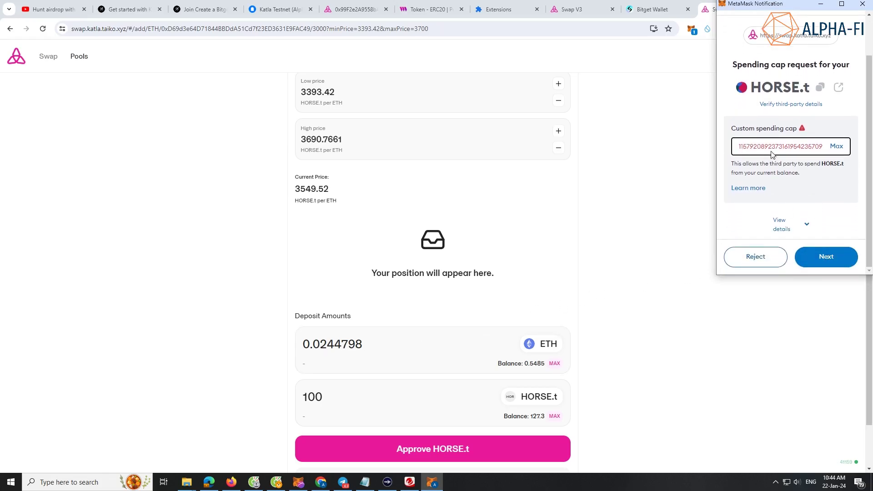
pyautogui.doubleClick(775, 150)
pyautogui.write('100')
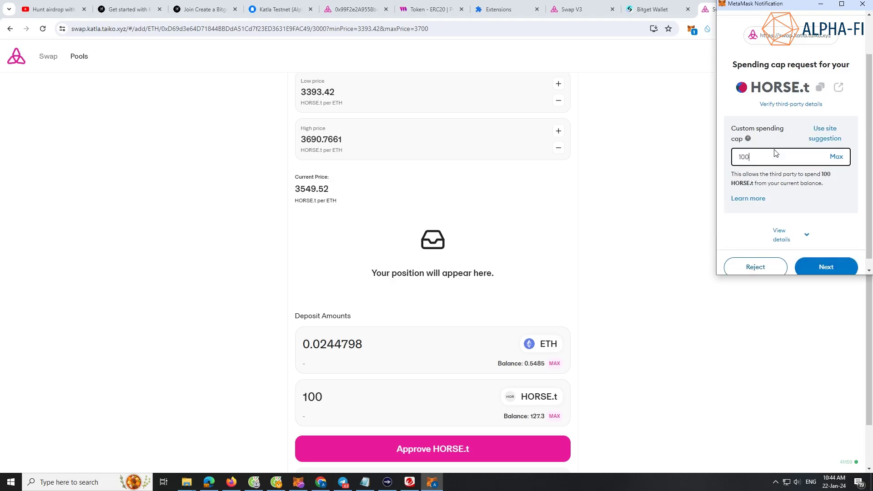
pyautogui.click(832, 269)
pyautogui.click(828, 258)
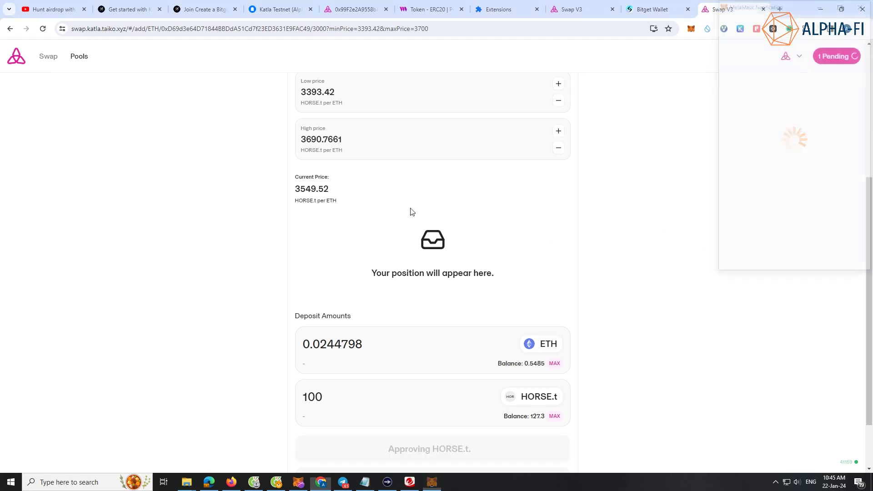
# Preview the ETH/HORSE.t position, add the liquidity, confirm the transaction in MetaMask and close the completed transaction's dialog.
pyautogui.scroll(3, 242, 140)
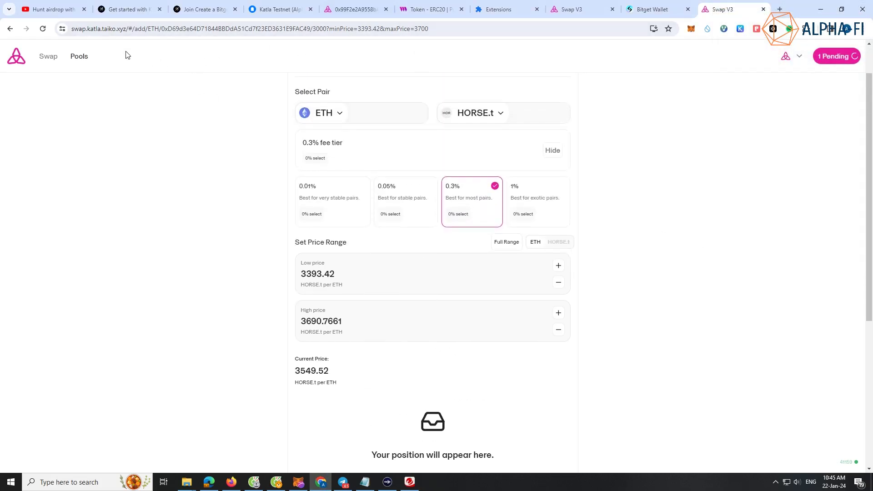
pyautogui.scroll(-5, 274, 193)
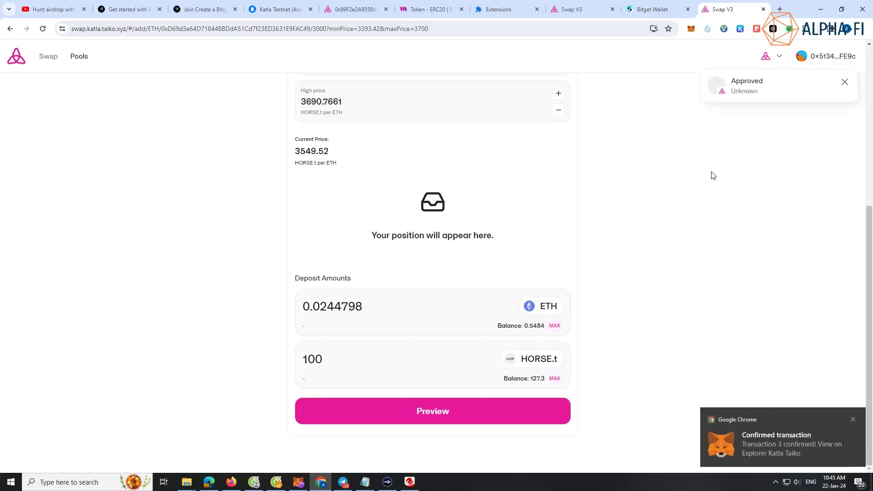
pyautogui.click(501, 422)
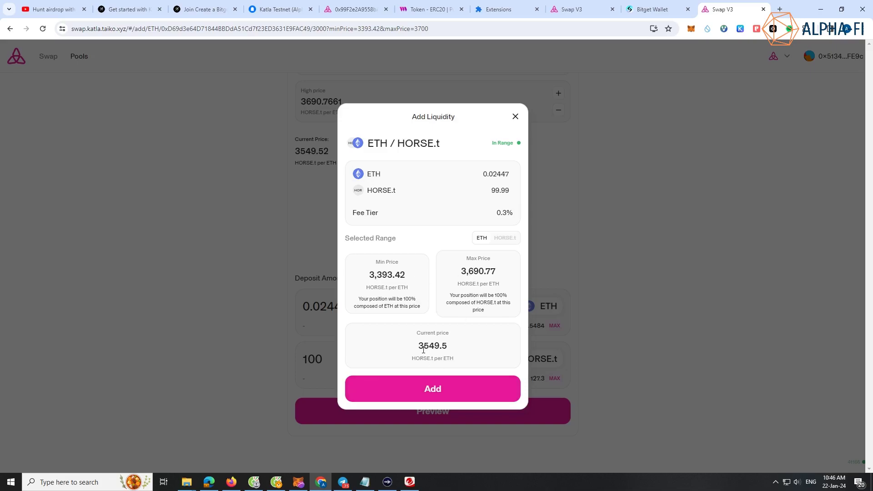
pyautogui.click(453, 390)
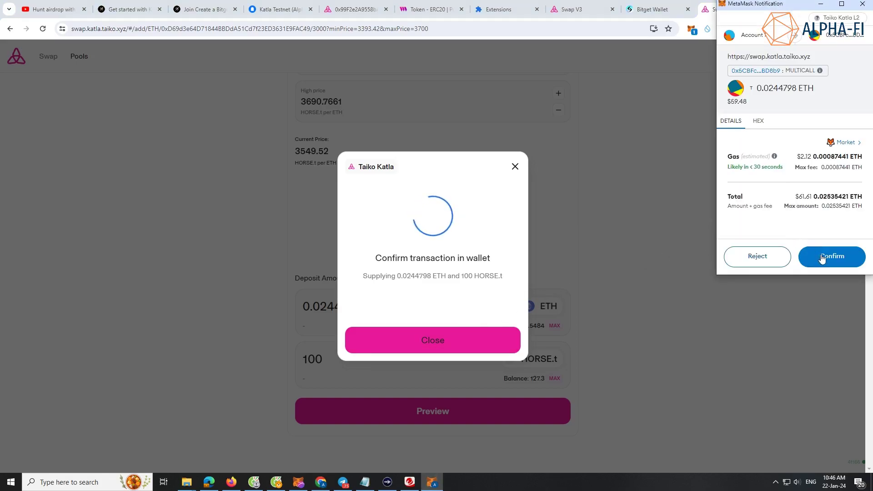
pyautogui.click(822, 258)
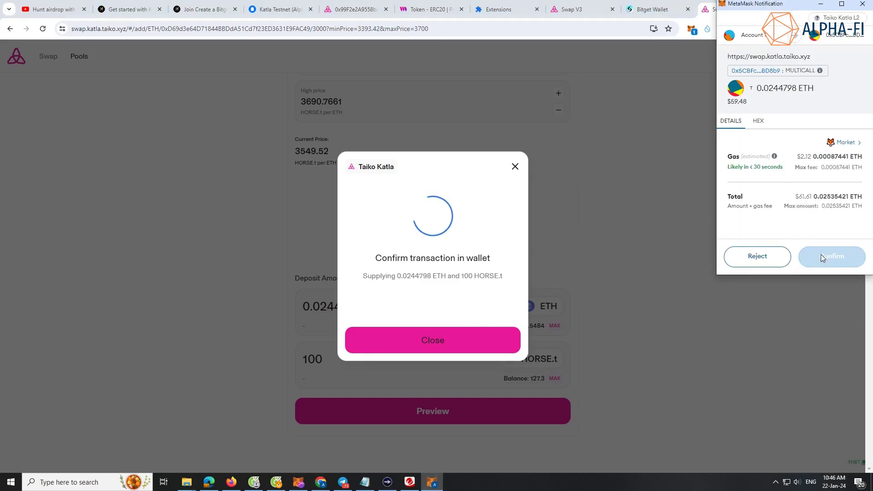
pyautogui.click(822, 257)
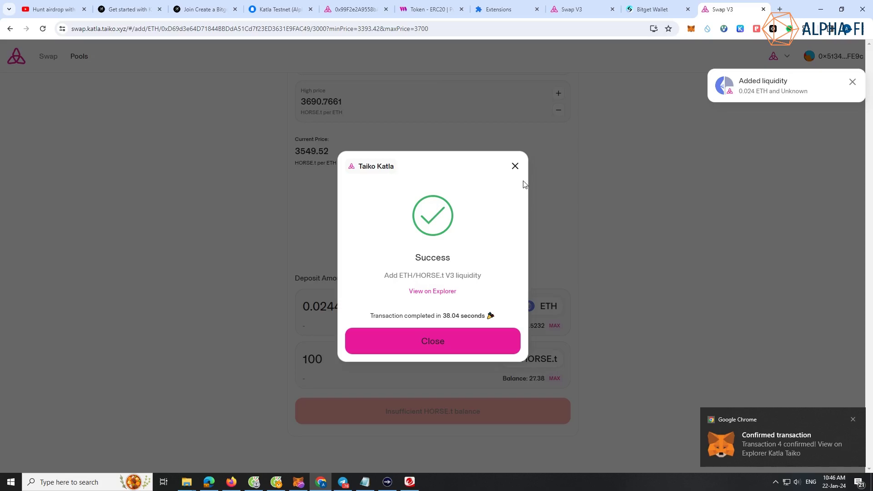
pyautogui.click(515, 166)
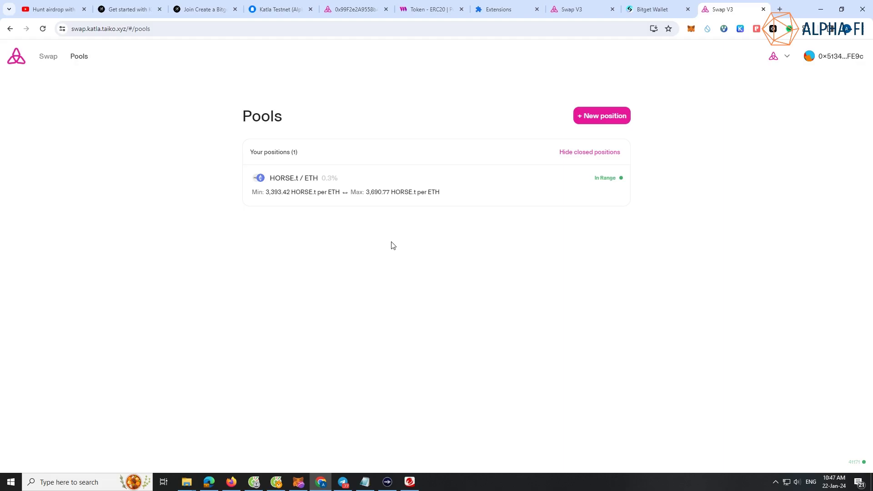
pyautogui.rightClick(372, 437)
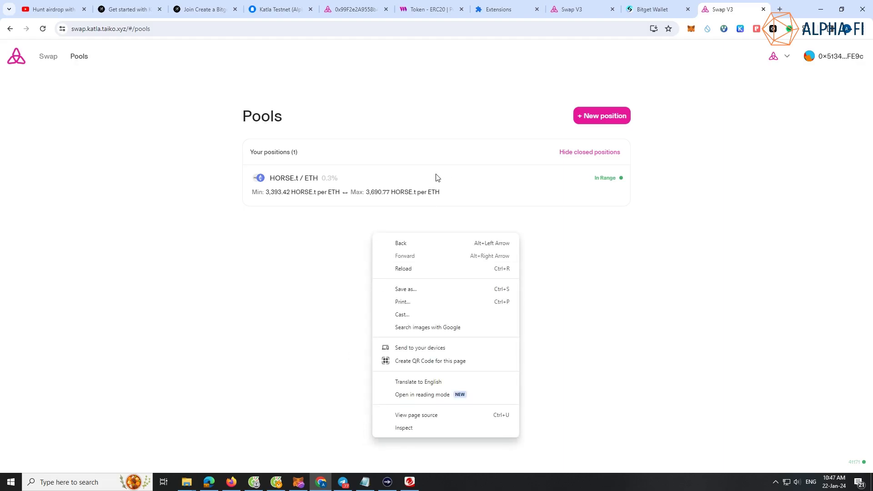
pyautogui.click(587, 248)
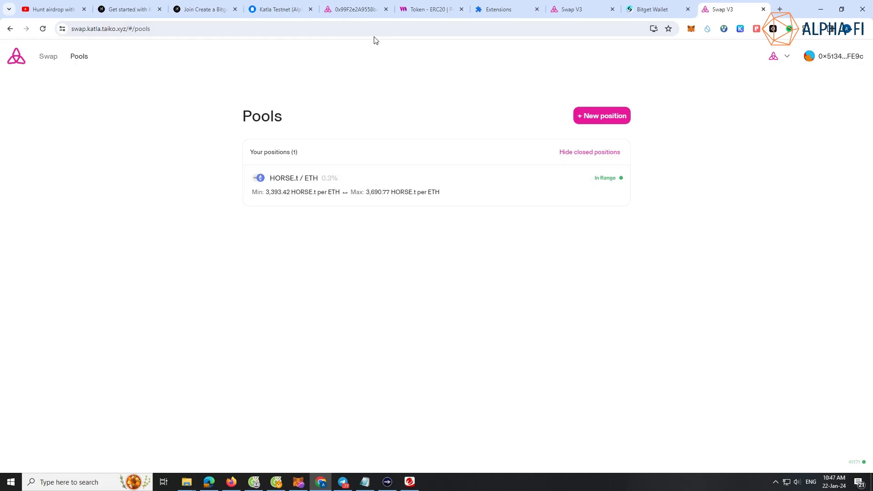
# Copy the Alpha-Fi token's contract address from its contract details page in the Taiko explorer.
pyautogui.click(351, 7)
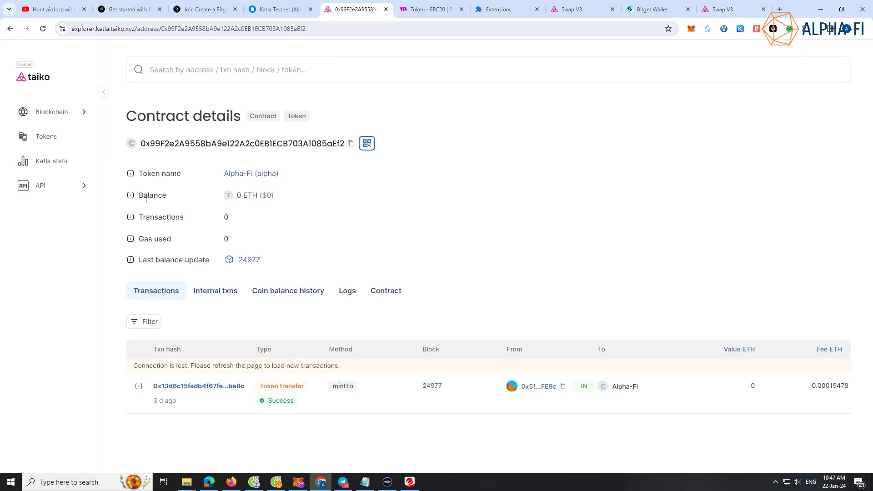
pyautogui.click(351, 144)
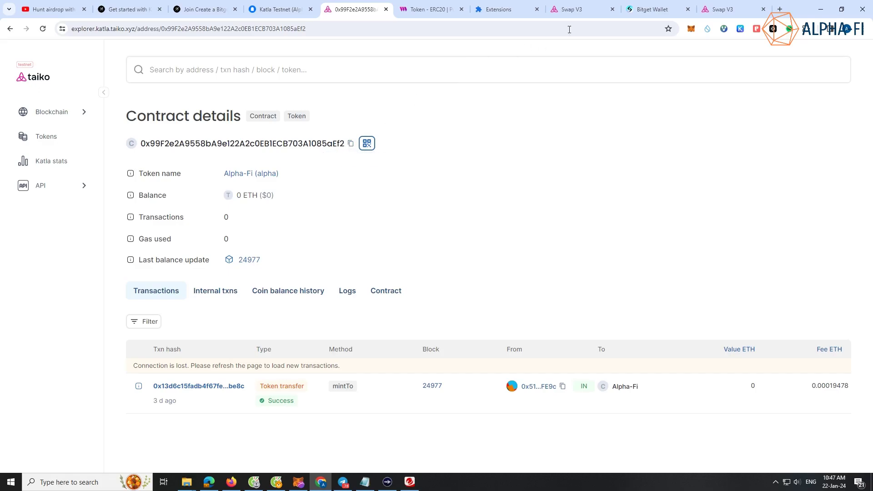
pyautogui.click(350, 145)
# Return to the Katla swap's Pools page and dismiss the blocked-webpage security notice.
pyautogui.click(699, 12)
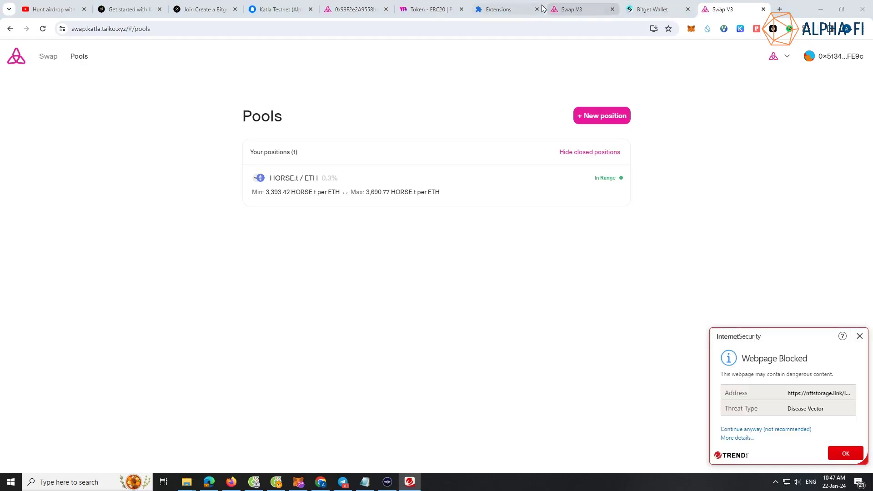
pyautogui.click(582, 10)
pyautogui.click(725, 10)
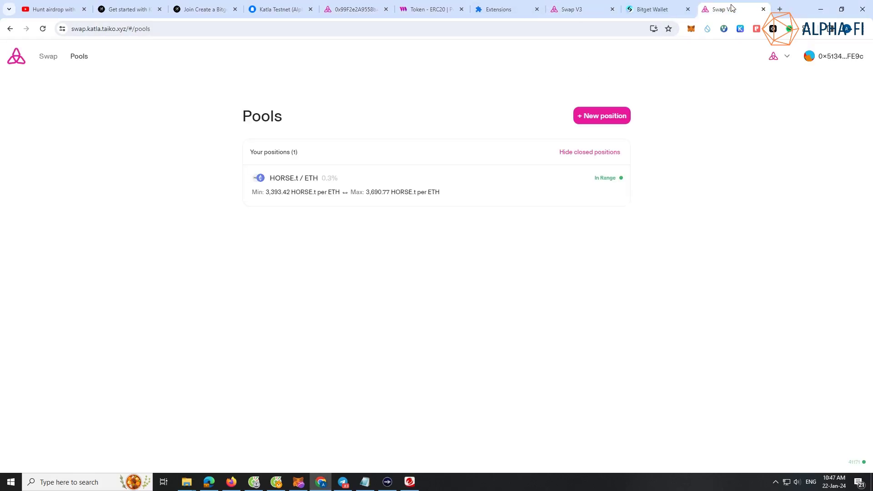
pyautogui.click(860, 337)
# Start a new position pairing ETH with the Alpha-Fi token, using its copied contract address and accepting the token warning.
pyautogui.click(601, 117)
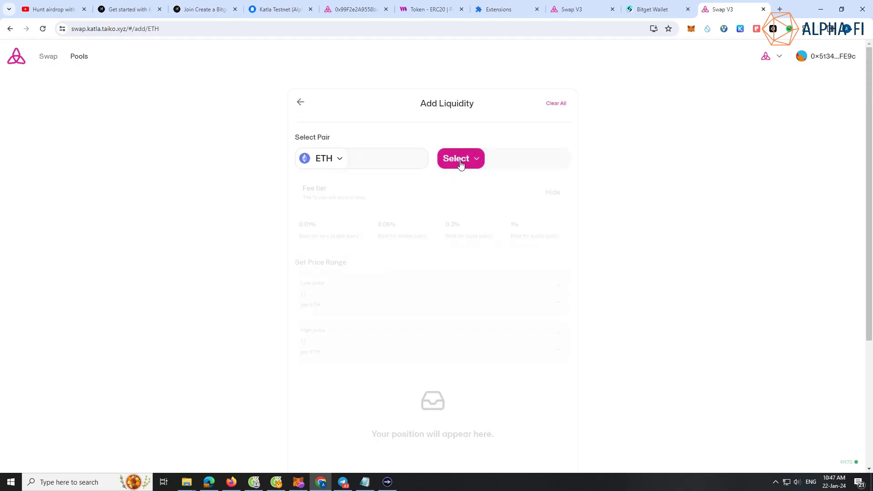
pyautogui.click(460, 165)
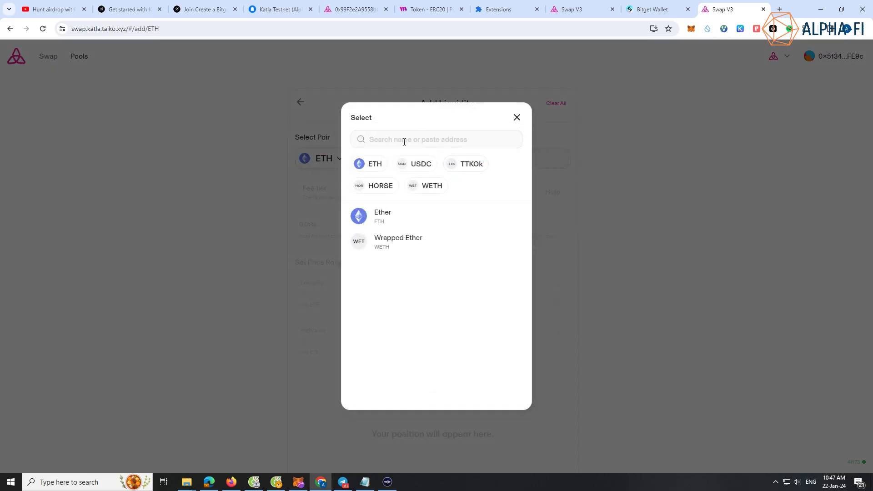
pyautogui.hotkey('ctrl', 'v')
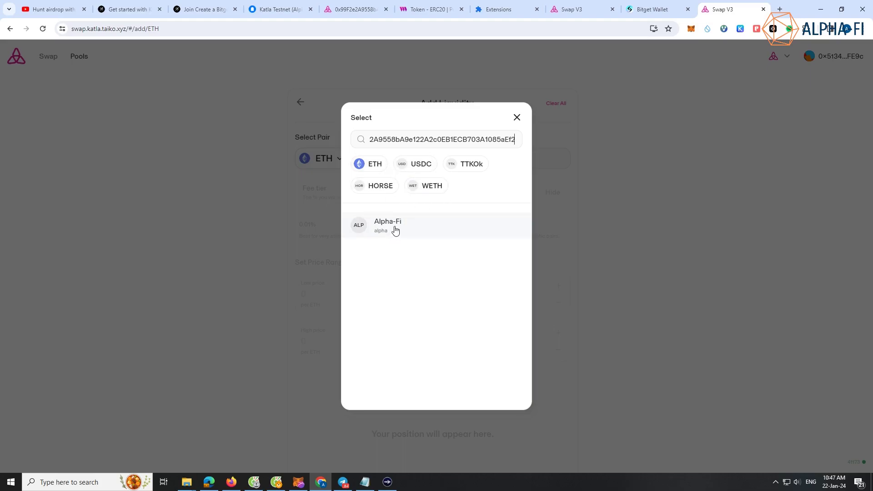
pyautogui.click(396, 230)
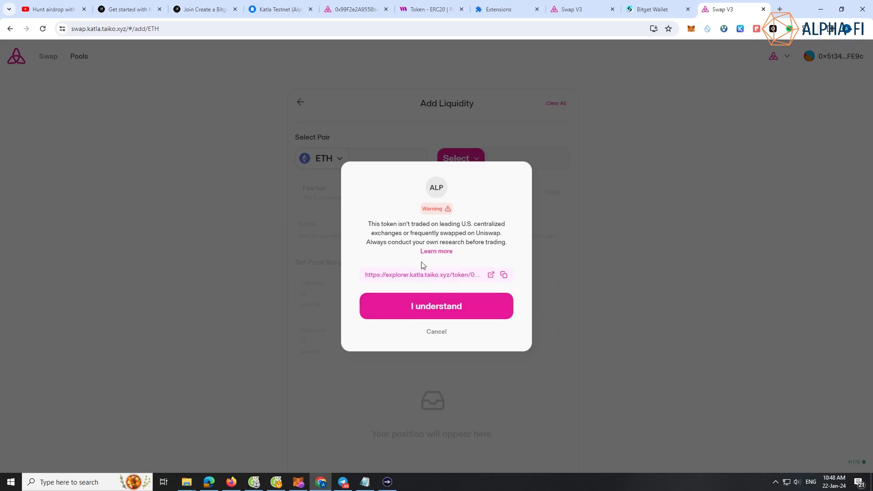
pyautogui.click(448, 314)
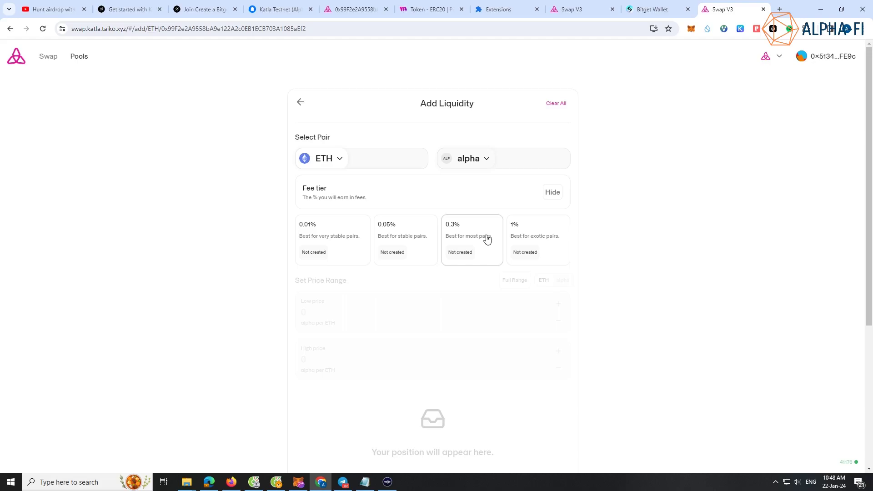
# Choose the 1% fee tier for the ETH/alpha pool and apply the full price range.
pyautogui.click(544, 236)
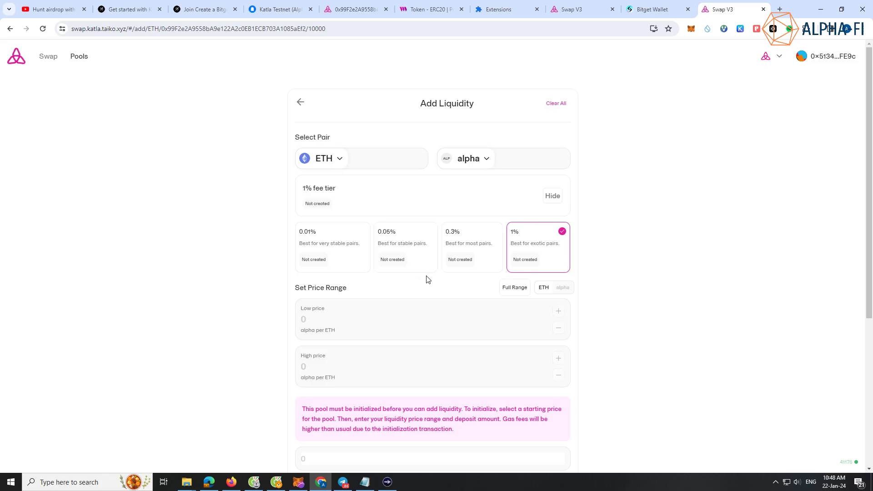
pyautogui.scroll(-3, 426, 278)
pyautogui.scroll(1, 350, 244)
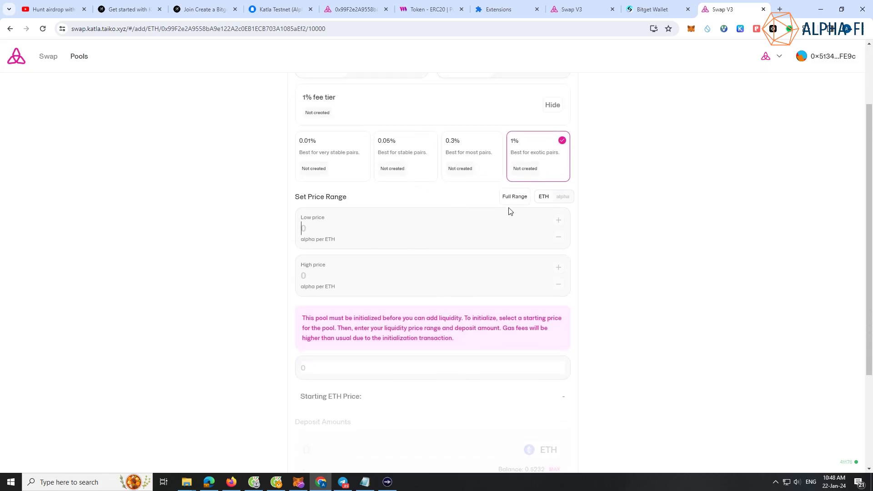
pyautogui.click(523, 202)
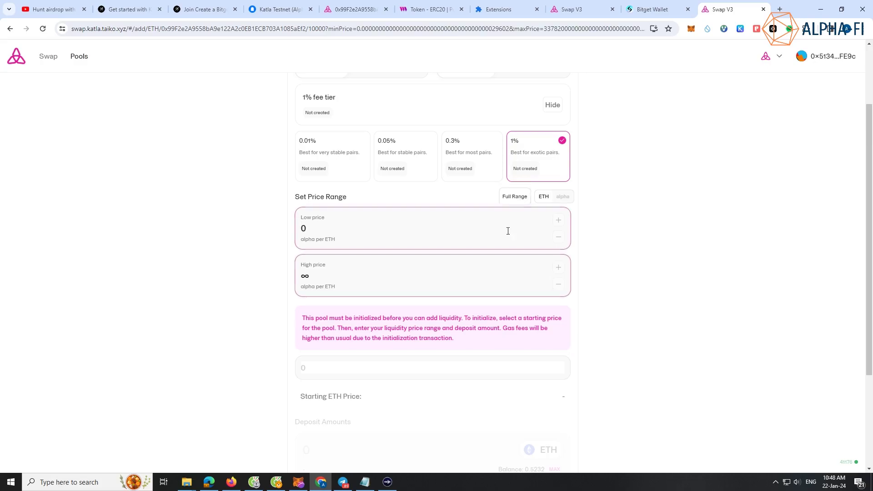
pyautogui.scroll(1, 408, 253)
pyautogui.scroll(1, 359, 195)
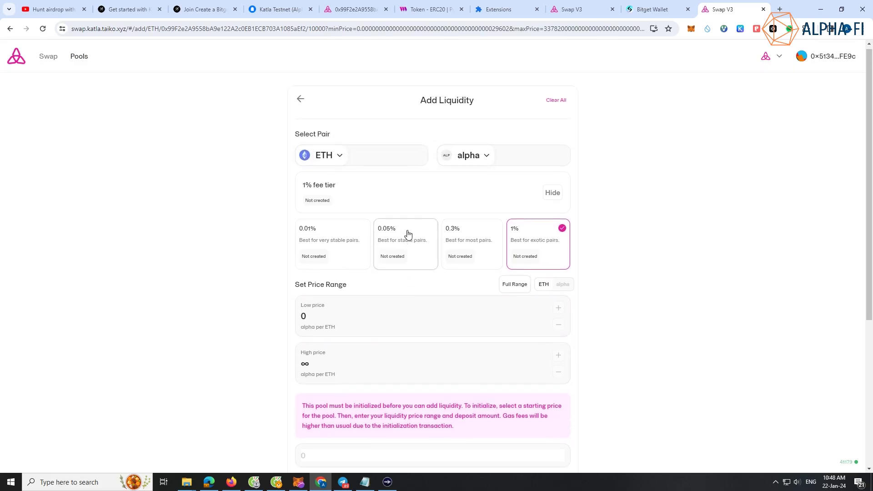
# Try a starting price of 1 alpha per ETH for the new pool.
pyautogui.scroll(-4, 386, 254)
pyautogui.click(376, 273)
pyautogui.write('1')
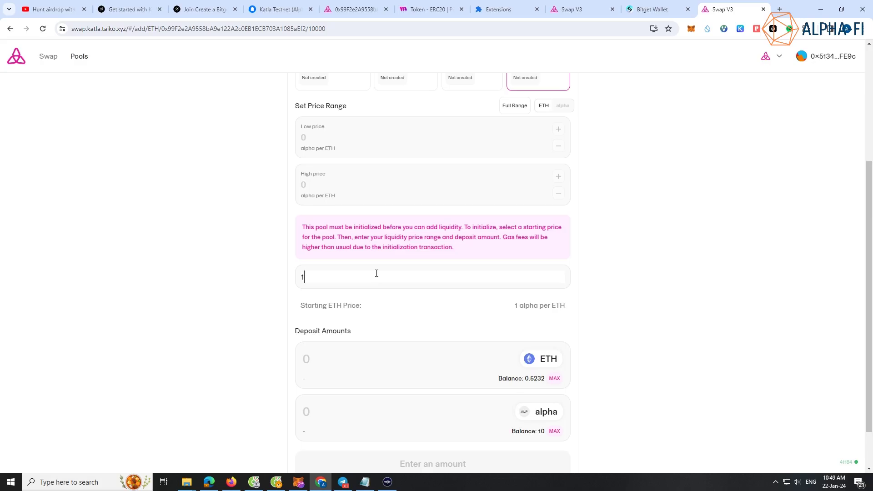
# Switch the price basis of the range to alpha and back to ETH.
pyautogui.click(564, 106)
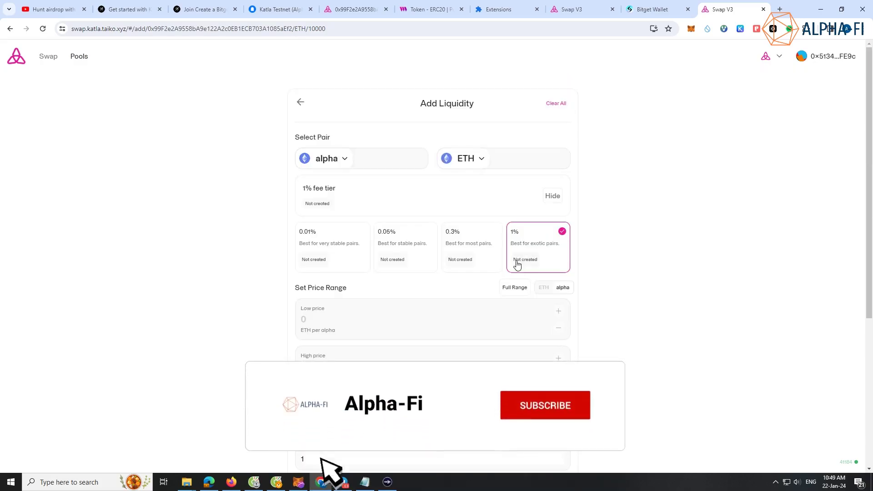
pyautogui.scroll(-2, 429, 264)
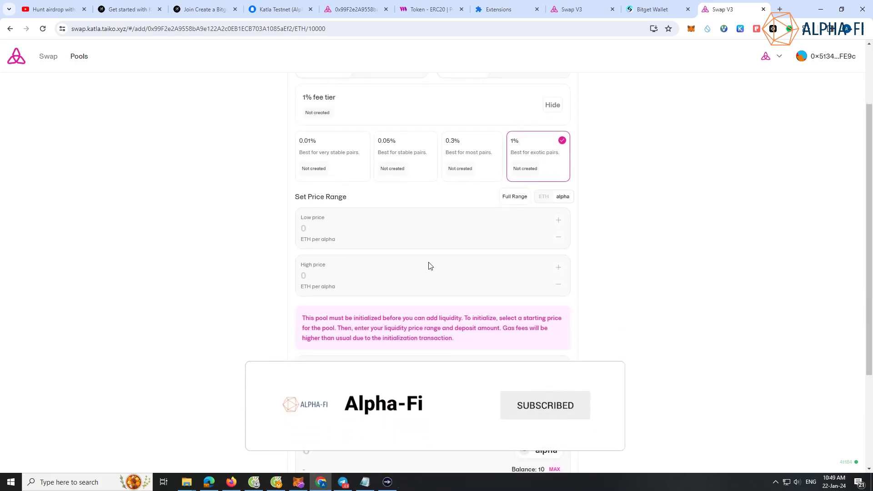
pyautogui.click(544, 196)
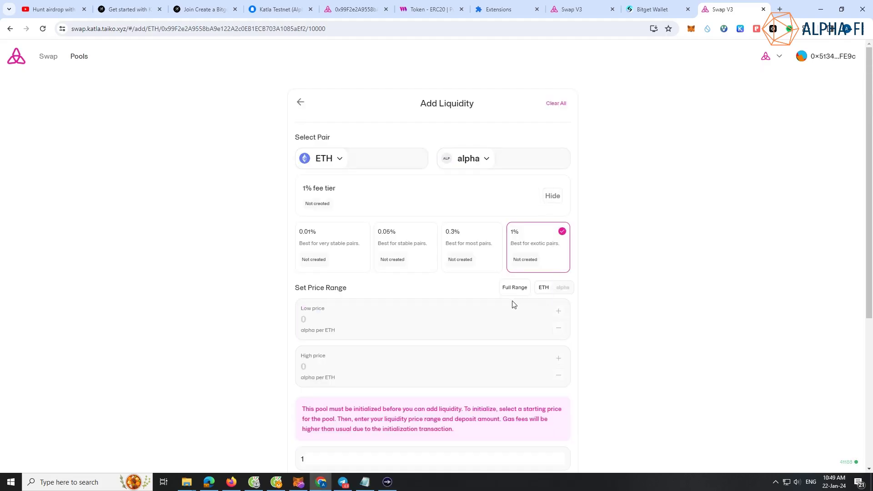
# Apply the full price range again and set the pool's starting price to 0.005 alpha per ETH.
pyautogui.scroll(-2, 514, 304)
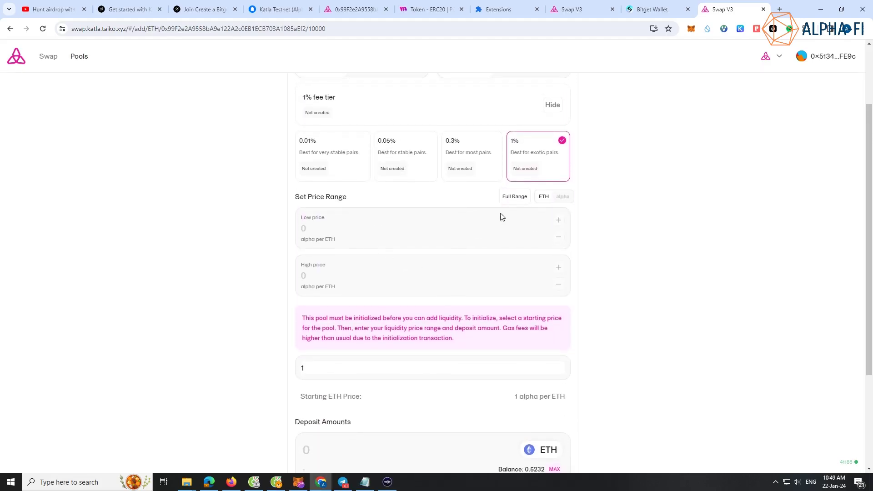
pyautogui.click(513, 198)
pyautogui.scroll(-2, 327, 286)
pyautogui.doubleClick(329, 279)
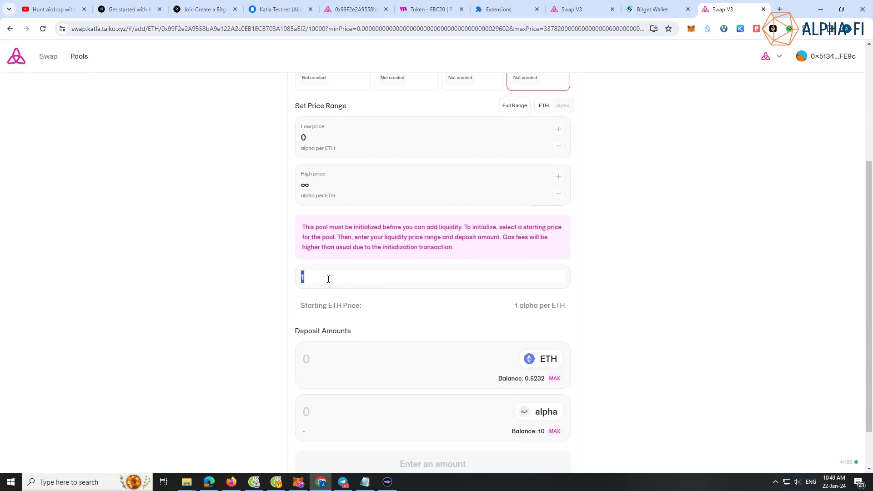
pyautogui.write('0.00')
pyautogui.write('0')
pyautogui.write('5')
pyautogui.scroll(-1, 386, 359)
pyautogui.scroll(2, 395, 347)
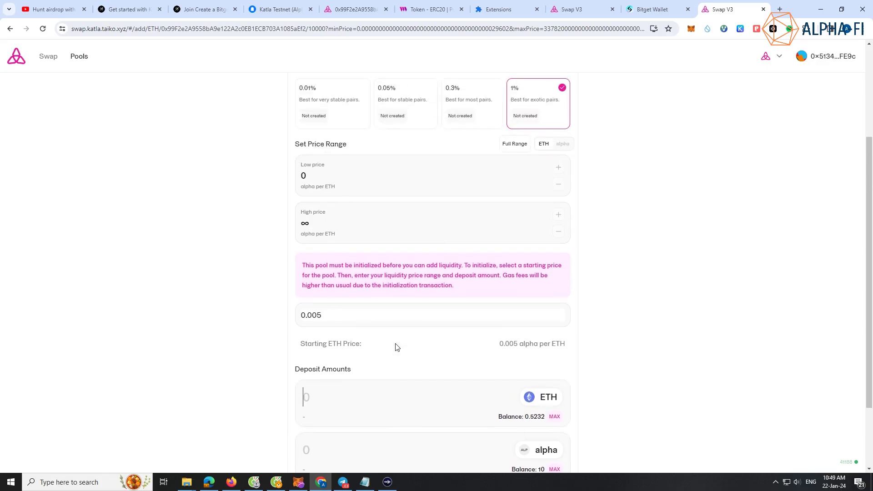
# Set the new pool's starting price to 0.02 alpha per ETH and the ETH deposit amount to 0.2.
pyautogui.scroll(-2, 428, 359)
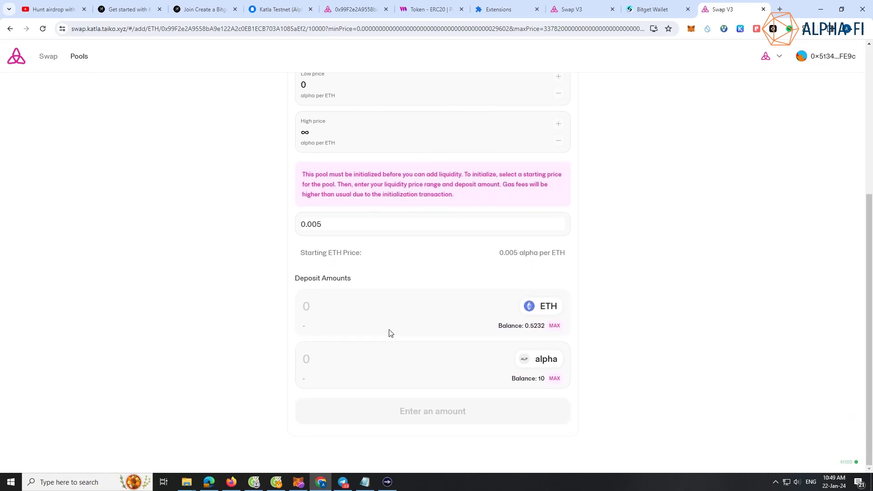
pyautogui.write('0.')
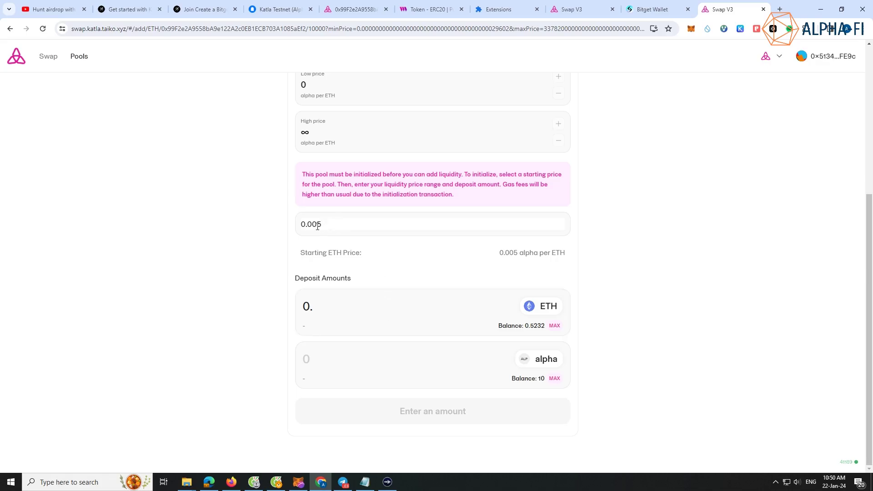
pyautogui.press('BackSpace')
pyautogui.press('BackSpace')
pyautogui.press('BackSpace')
pyautogui.write('2')
pyautogui.click(315, 222)
pyautogui.press('BackSpace')
pyautogui.write('02')
pyautogui.write('0')
pyautogui.write('2')
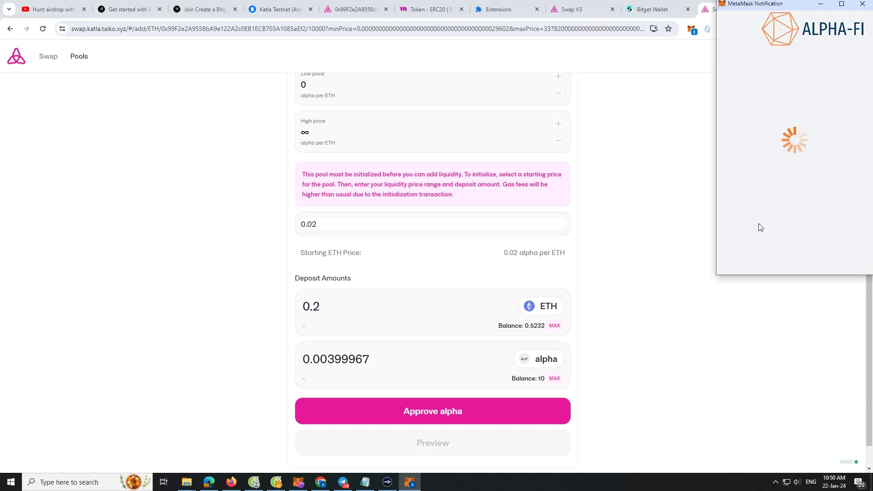
# Approve alpha spending for the swap site in MetaMask with a custom spending cap of 10.
pyautogui.click(756, 184)
pyautogui.doubleClick(757, 185)
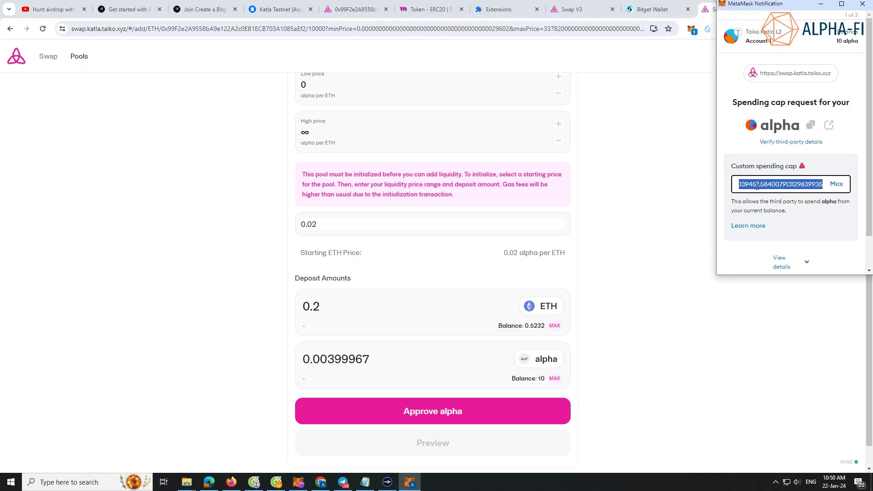
pyautogui.write('10')
pyautogui.scroll(-2, 819, 218)
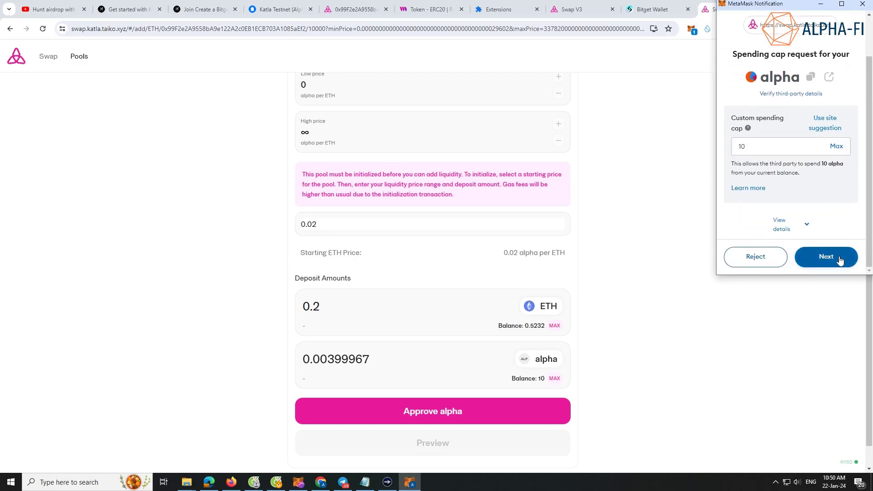
pyautogui.click(833, 260)
pyautogui.click(830, 261)
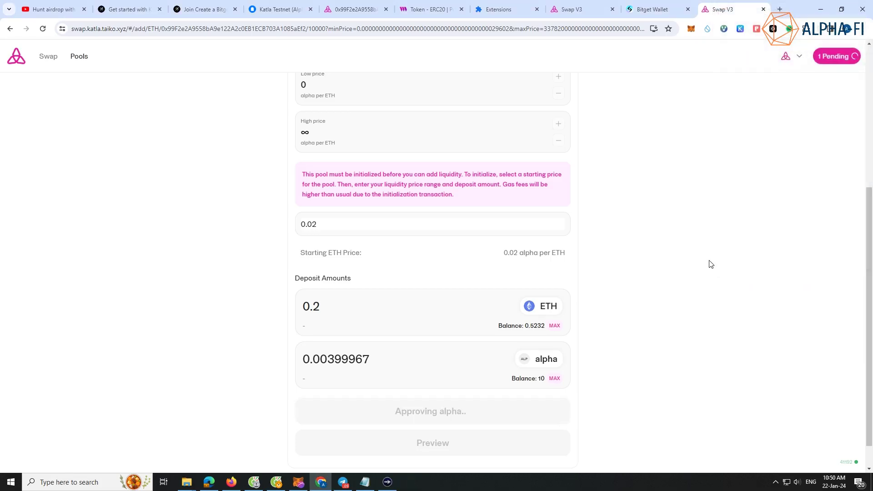
pyautogui.scroll(-1, 610, 290)
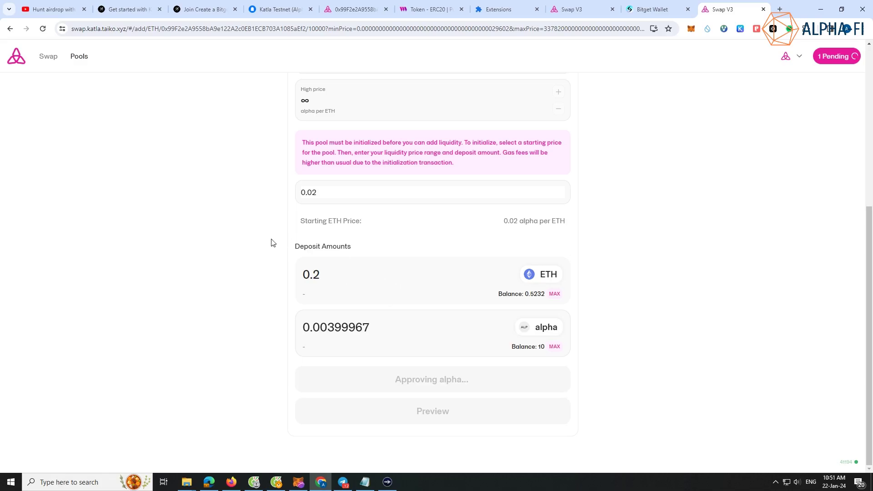
pyautogui.moveTo(301, 193); pyautogui.dragTo(342, 210)
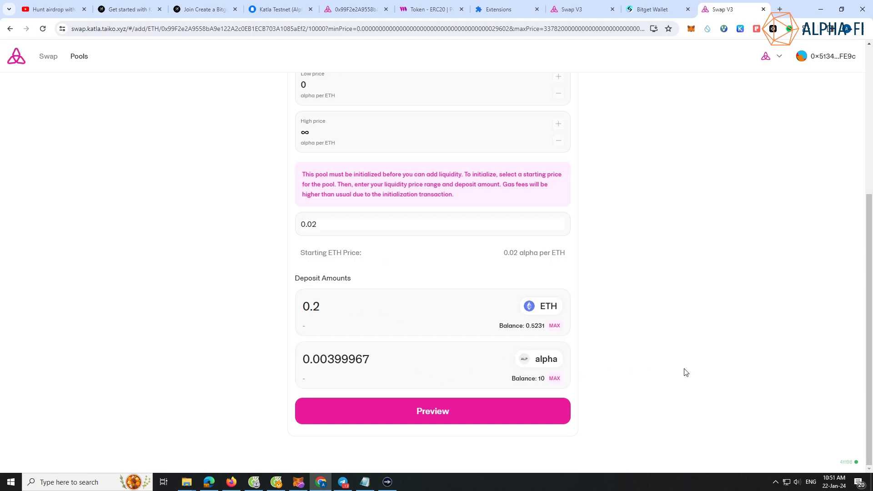
# Switch to the Calculator app and multiply 10 by 0.02, then return to the pool form.
pyautogui.click(84, 483)
pyautogui.write('c')
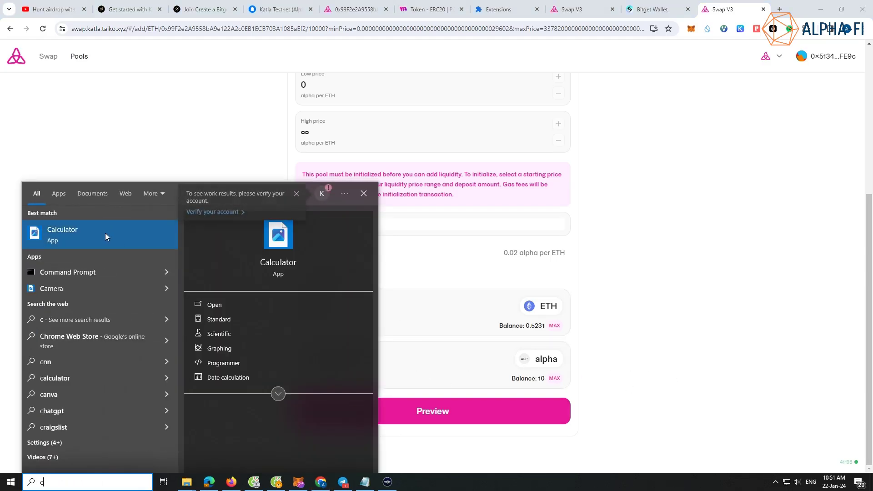
pyautogui.click(105, 233)
pyautogui.write('10')
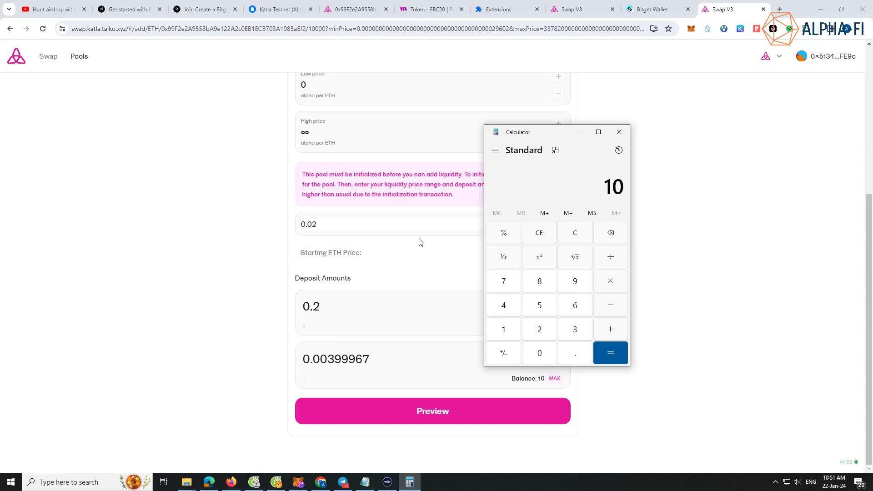
pyautogui.moveTo(530, 132); pyautogui.dragTo(650, 93)
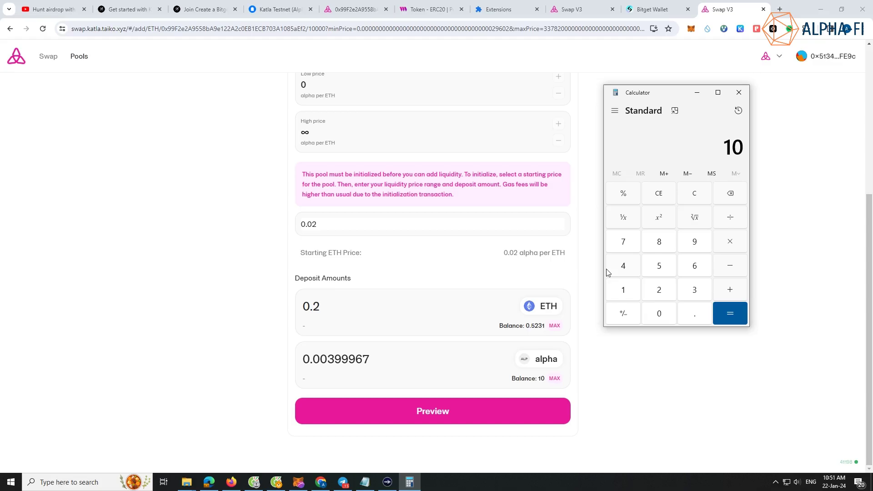
pyautogui.write('0.02')
pyautogui.press('Return')
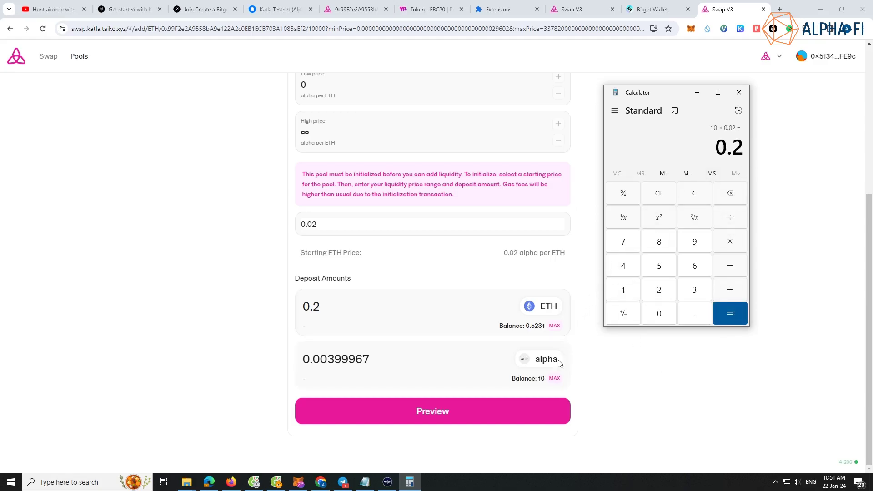
pyautogui.click(620, 407)
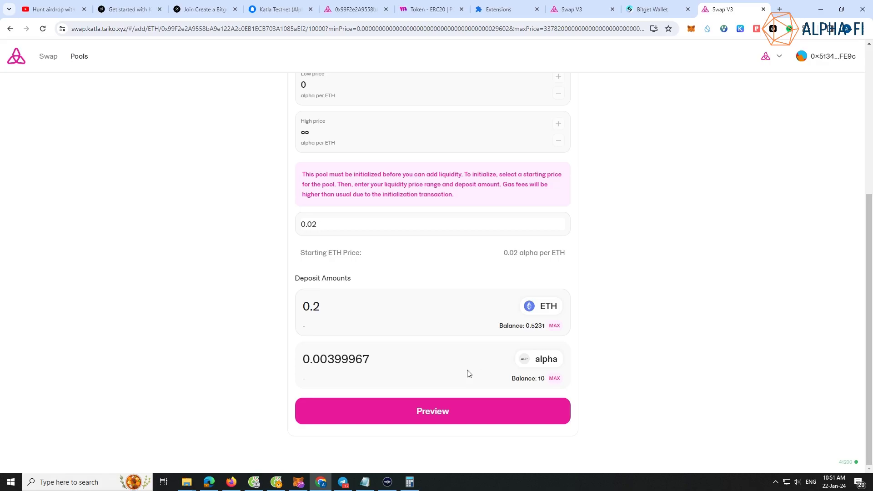
# Preview and add the ETH/alpha liquidity, confirm the transaction in MetaMask, and close the finished transaction dialog.
pyautogui.moveTo(367, 361); pyautogui.dragTo(293, 359)
pyautogui.moveTo(337, 299); pyautogui.dragTo(298, 300)
pyautogui.click(468, 417)
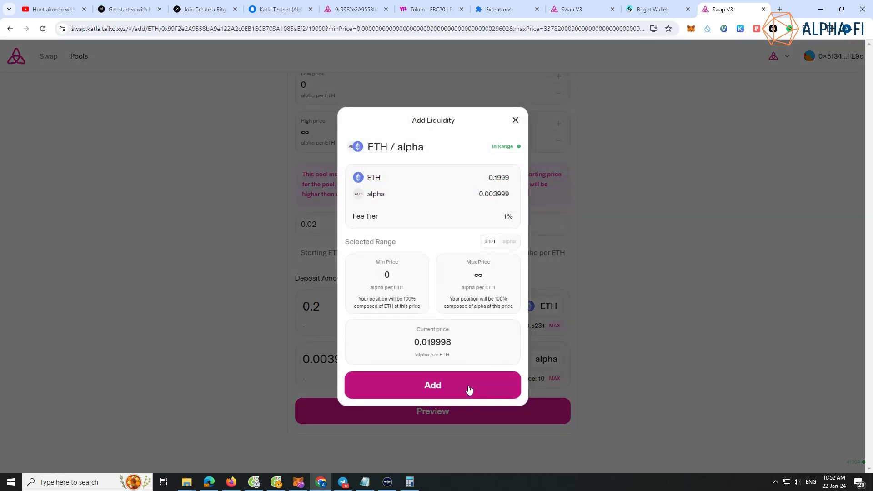
pyautogui.click(469, 390)
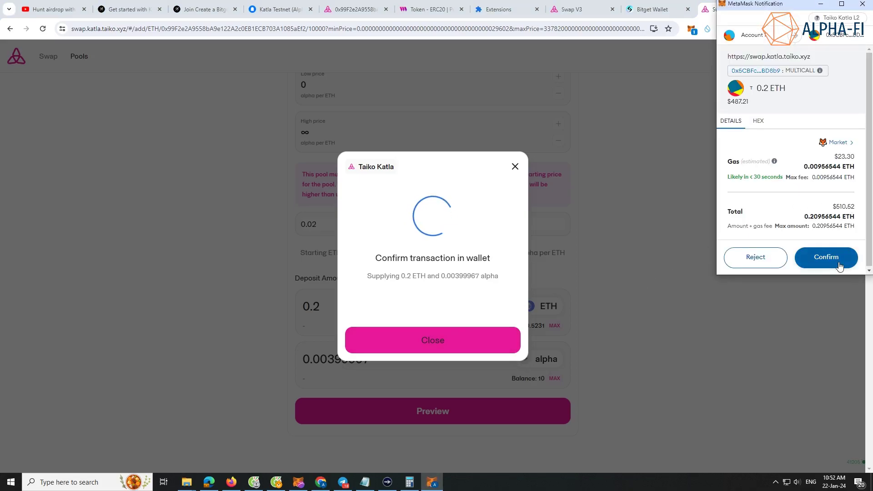
pyautogui.click(839, 266)
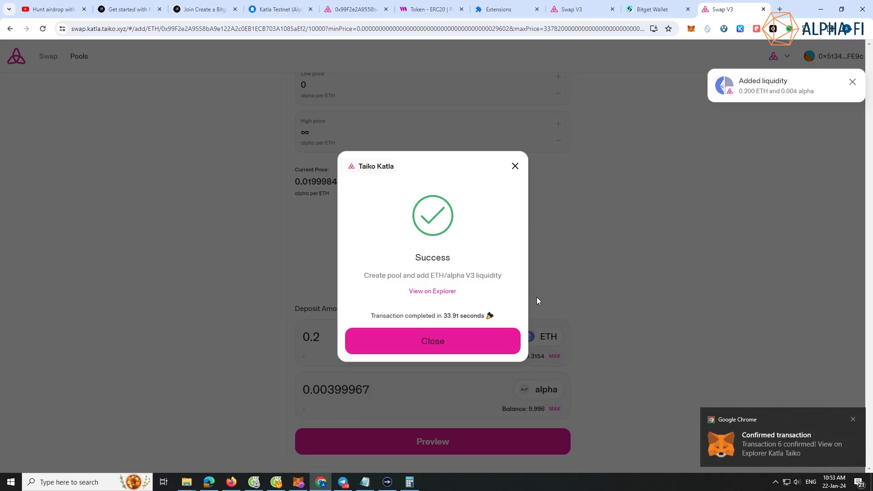
pyautogui.click(515, 166)
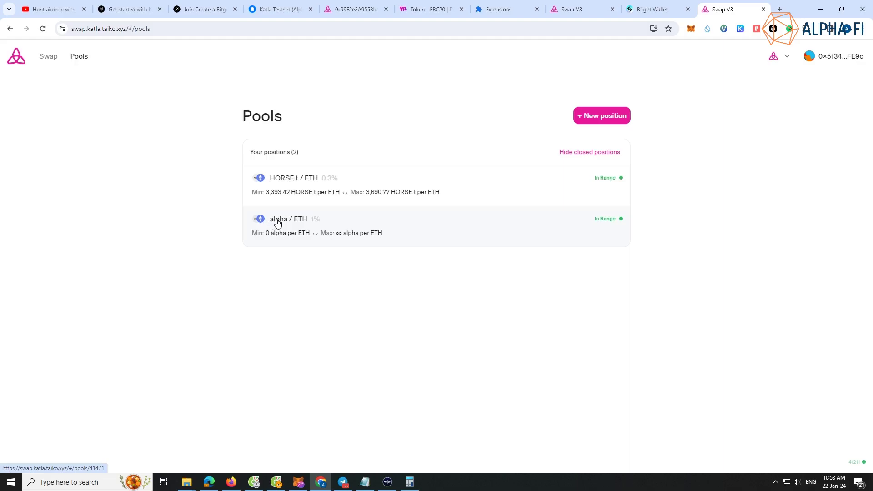
# Set up a swap from alpha to ETH, finding the Alpha-Fi token by its pasted contract address.
pyautogui.click(50, 57)
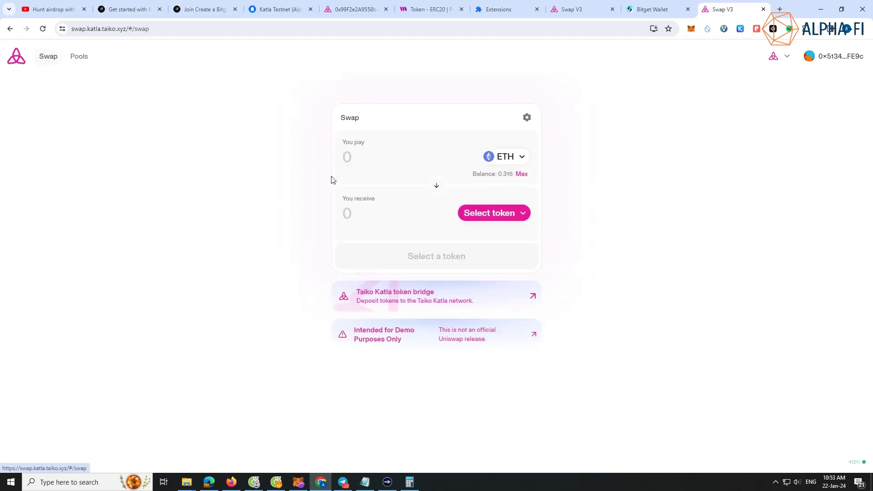
pyautogui.click(437, 186)
pyautogui.click(494, 157)
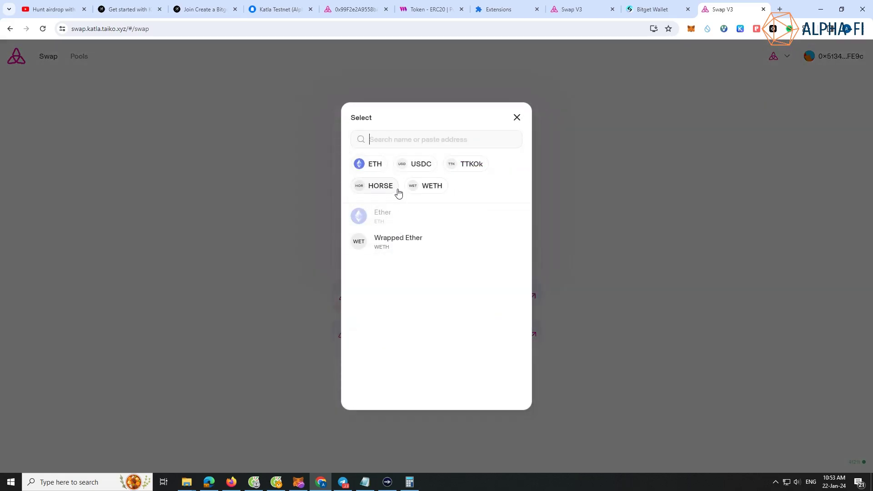
pyautogui.hotkey('ctrl', 'v')
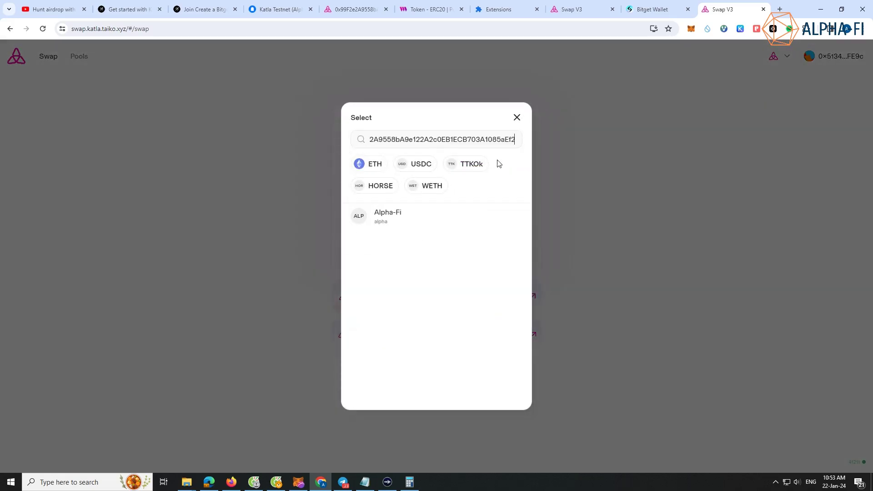
pyautogui.click(384, 216)
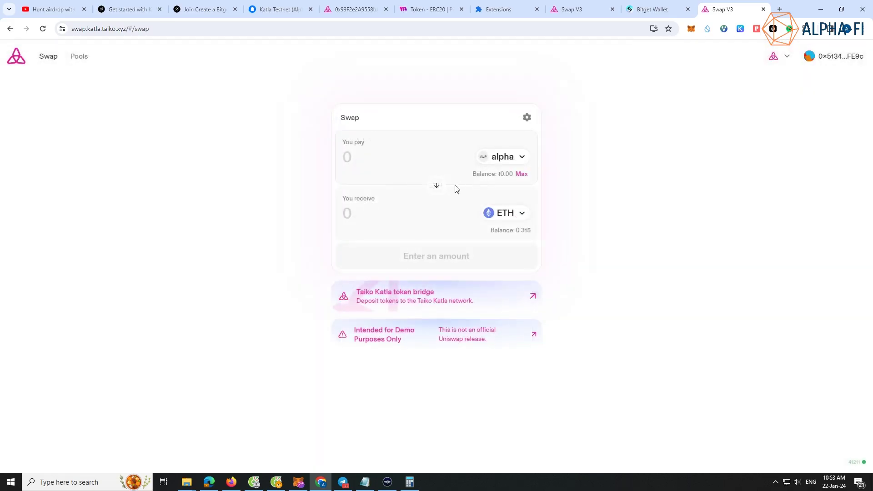
# Enter 1 alpha as the amount to pay and check the quoted ETH amount.
pyautogui.click(392, 161)
pyautogui.write('0')
pyautogui.press('BackSpace')
pyautogui.write('1')
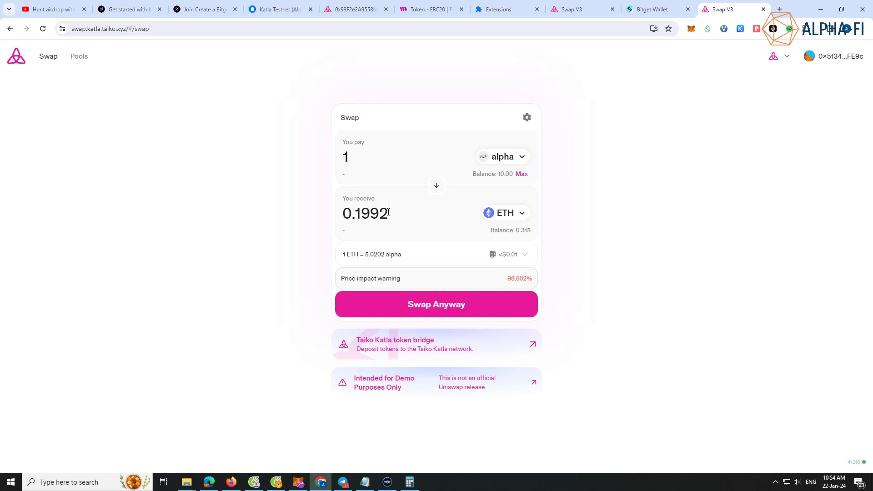
pyautogui.moveTo(388, 212); pyautogui.dragTo(337, 214)
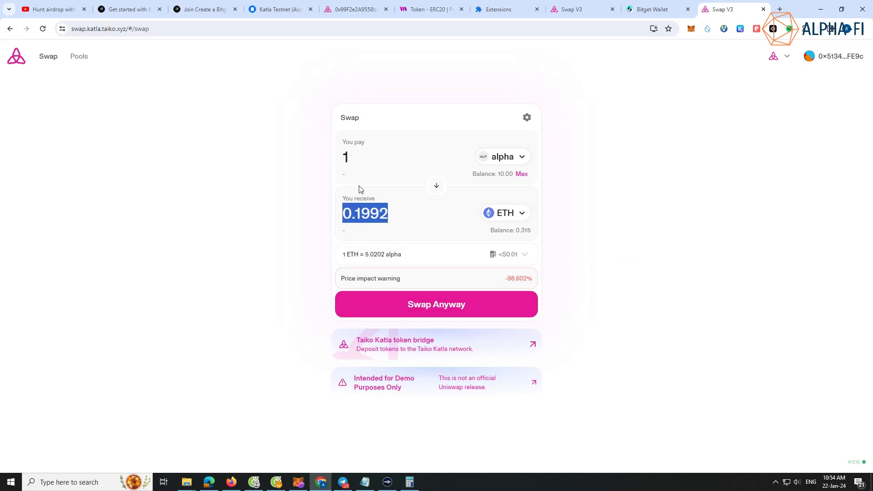
# Try paying 2 alpha and 10 alpha to compare the quoted ETH amounts.
pyautogui.moveTo(351, 157); pyautogui.dragTo(280, 150)
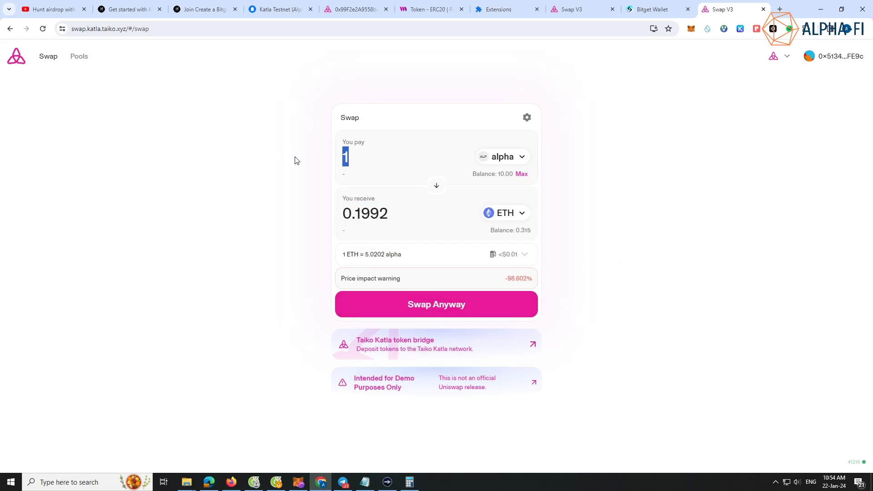
pyautogui.write('2')
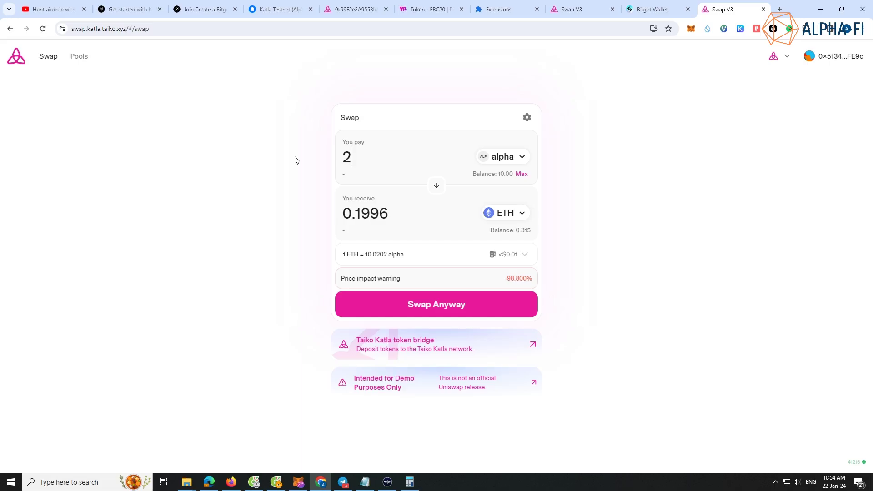
pyautogui.hotkey('ctrl', 'a')
pyautogui.write('10')
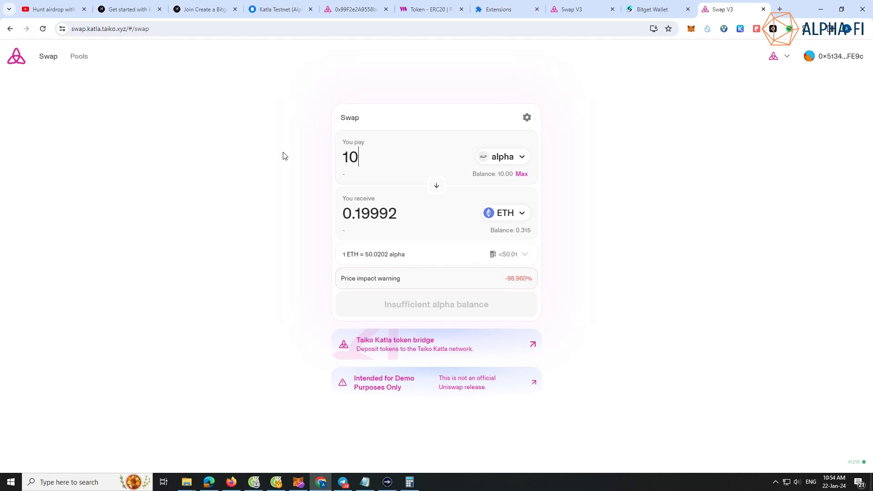
# Set the amount to pay back to 1 alpha and compare it with the quoted ETH amount.
pyautogui.moveTo(361, 157); pyautogui.dragTo(320, 159)
pyautogui.write('1')
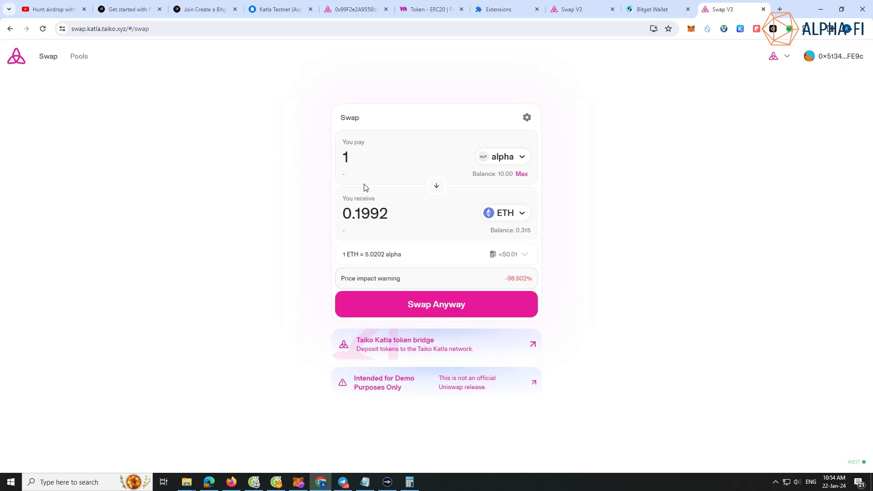
pyautogui.moveTo(390, 214); pyautogui.dragTo(326, 216)
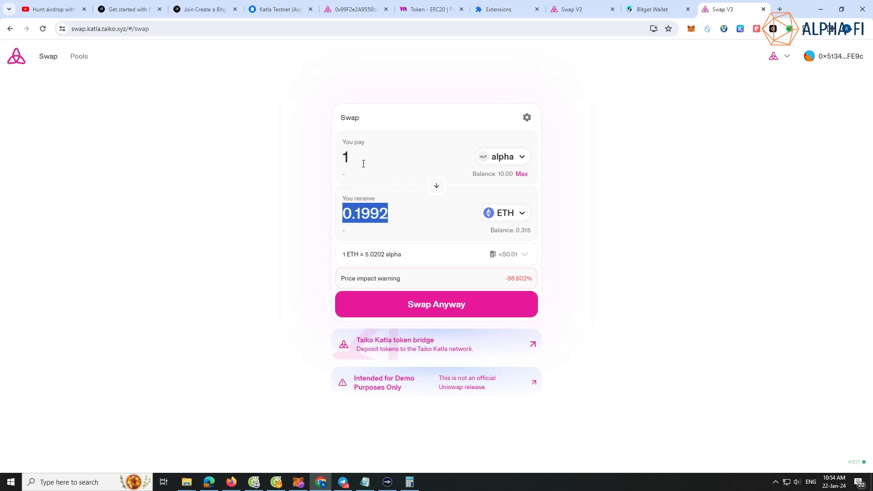
pyautogui.moveTo(350, 157); pyautogui.dragTo(339, 160)
pyautogui.moveTo(421, 221); pyautogui.dragTo(346, 202)
pyautogui.moveTo(359, 157); pyautogui.dragTo(316, 155)
pyautogui.moveTo(403, 214); pyautogui.dragTo(340, 215)
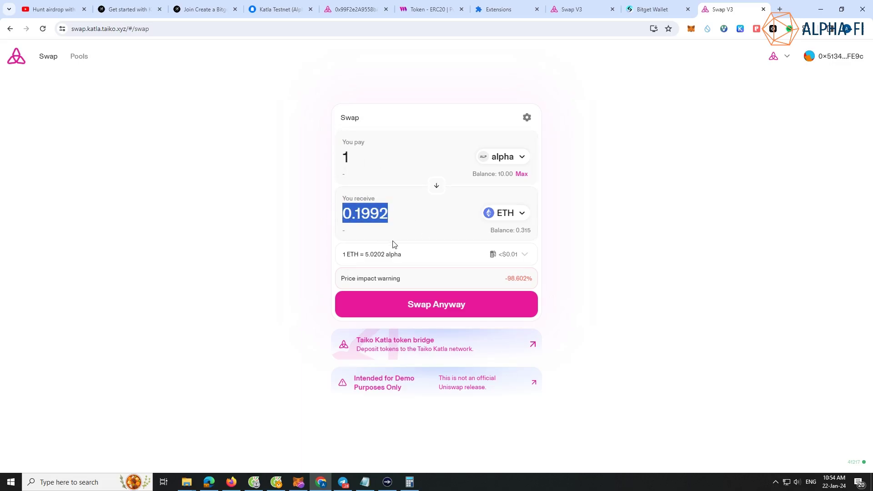